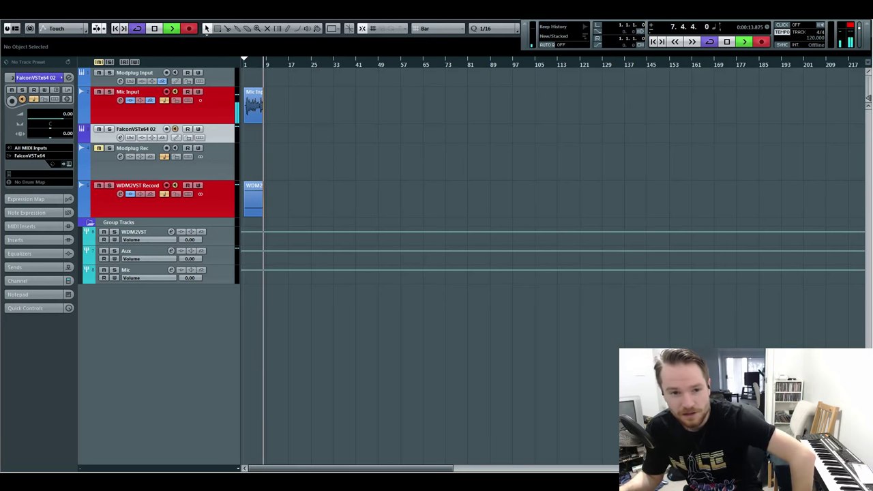
- Open the FalconVSTx64 track's instrument, bring up the program browser for the empty part, and view the Drumulation soundbank
{"action": "left_click", "coordinate": [69, 164]}
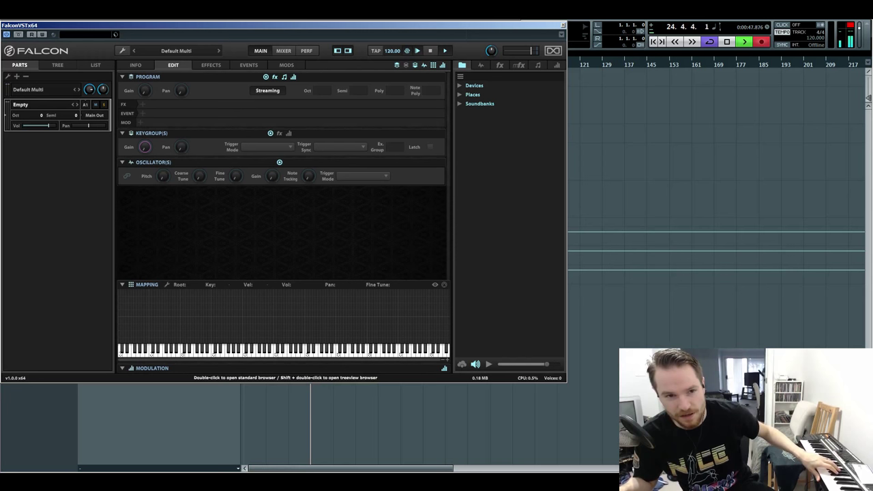
{"action": "double_click", "coordinate": [38, 105]}
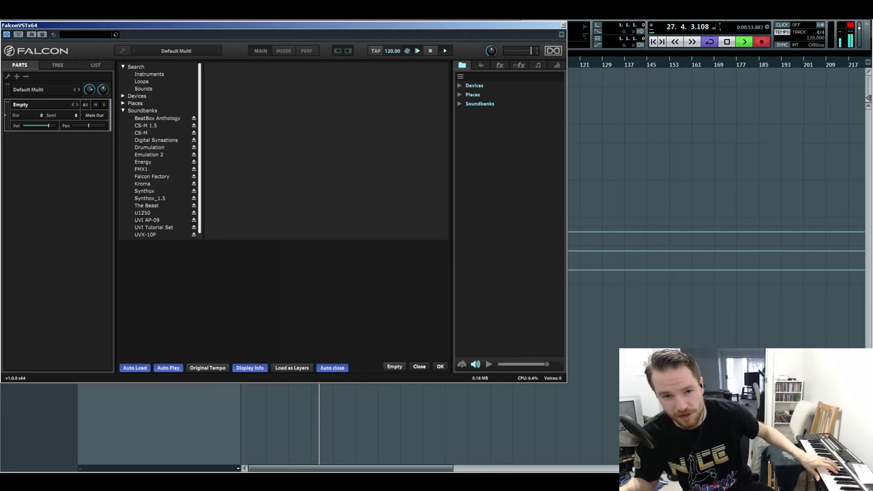
{"action": "left_click", "coordinate": [157, 118]}
{"action": "left_click", "coordinate": [141, 133]}
{"action": "left_click", "coordinate": [149, 148]}
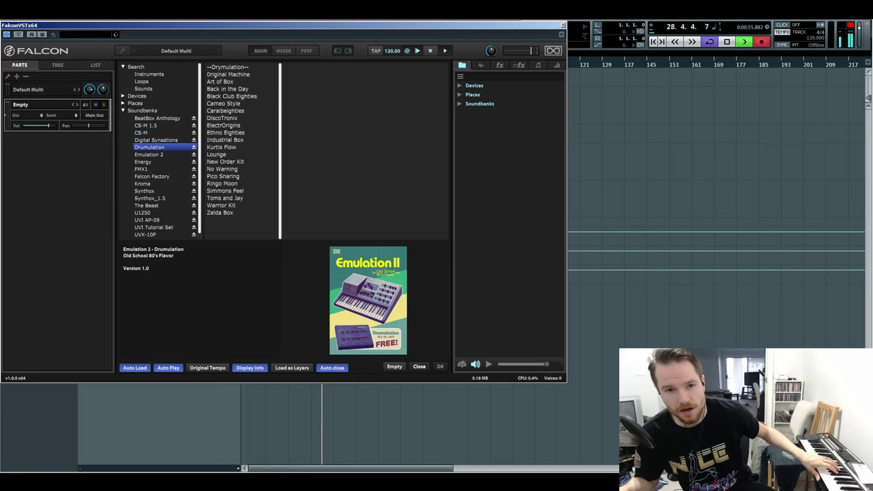
- Look through the soundbanks below Drumulation, past Kroma, and select the Falcon Factory soundbank
{"action": "key", "text": "Down"}
{"action": "key", "text": "Down"}
{"action": "key", "text": "Down"}
{"action": "key", "text": "Down"}
{"action": "key", "text": "Down"}
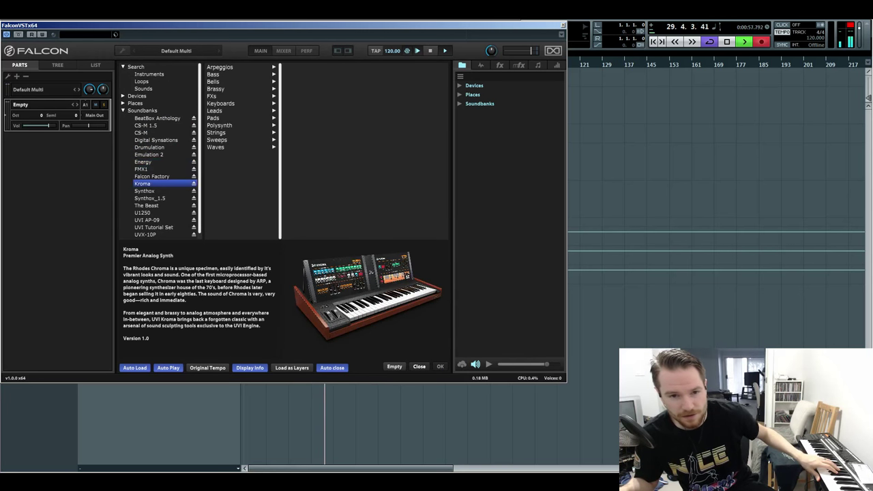
{"action": "key", "text": "Down"}
{"action": "key", "text": "Down"}
{"action": "key", "text": "Up"}
{"action": "key", "text": "Up"}
{"action": "key", "text": "Up"}
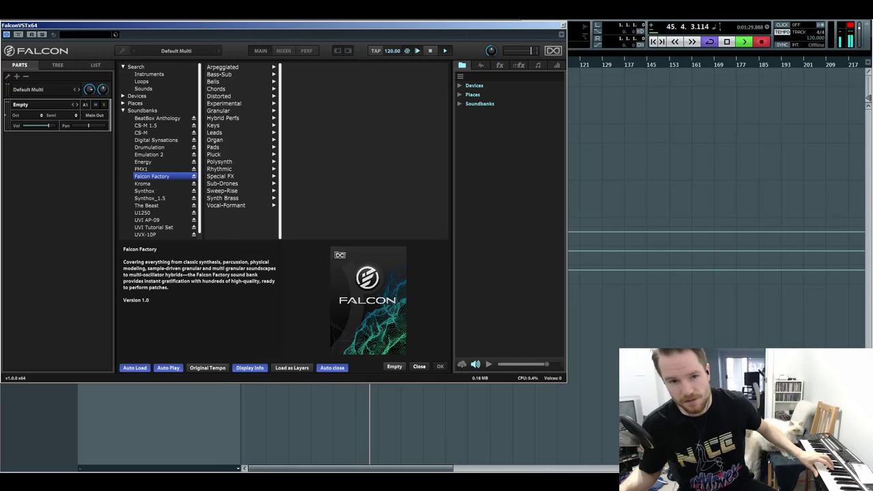
- Browse the Falcon Factory preset categories in order, from Arpeggiated through Keys to Vocal-Formant
{"action": "left_click", "coordinate": [223, 67]}
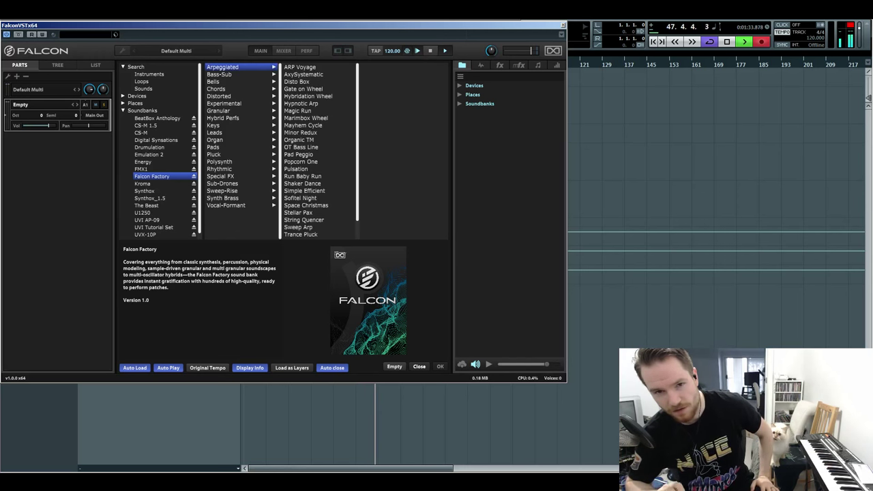
{"action": "key", "text": "Down"}
{"action": "key", "text": "Down"}
{"action": "key", "text": "Down"}
{"action": "key", "text": "Down"}
{"action": "key", "text": "Down"}
{"action": "key", "text": "Down"}
{"action": "key", "text": "Down"}
{"action": "key", "text": "Down"}
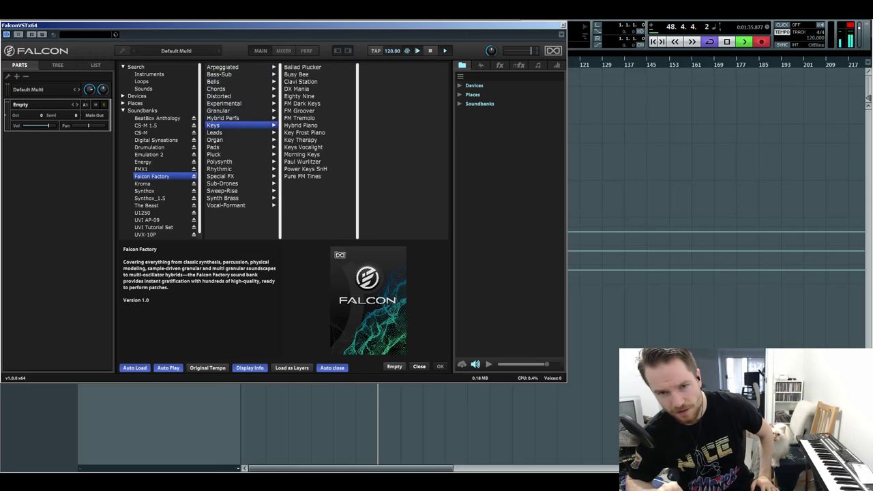
{"action": "key", "text": "Down"}
{"action": "key", "text": "Down"}
{"action": "key", "text": "Down"}
{"action": "key", "text": "Down"}
{"action": "key", "text": "Down"}
{"action": "key", "text": "Down"}
{"action": "key", "text": "Down"}
{"action": "key", "text": "Down"}
{"action": "key", "text": "Down"}
{"action": "key", "text": "Down"}
{"action": "key", "text": "Down"}
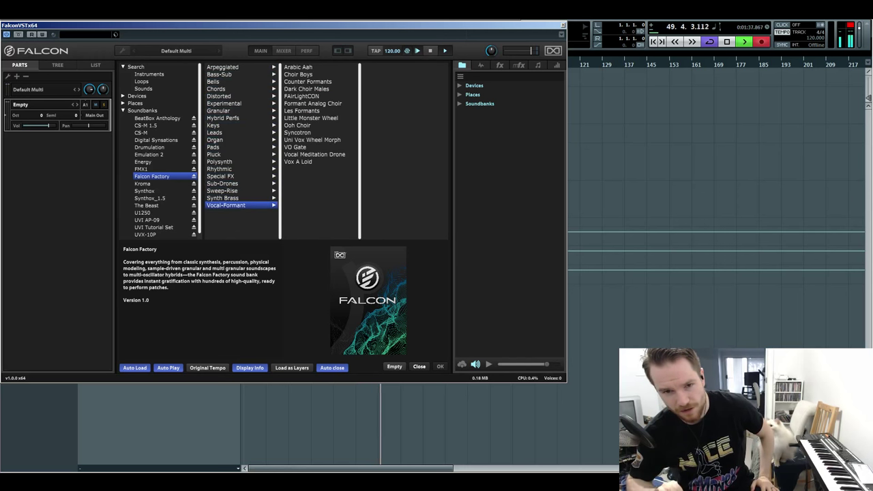
- Review the Falcon Factory categories again from Vocal-Formant back to Arpeggiated, checking the presets in Hybrid Perfs, Chords and Experimental
{"action": "key", "text": "Up"}
{"action": "key", "text": "Up"}
{"action": "key", "text": "Up"}
{"action": "key", "text": "Up"}
{"action": "key", "text": "Up"}
{"action": "key", "text": "Up"}
{"action": "key", "text": "Up"}
{"action": "key", "text": "Up"}
{"action": "key", "text": "Up"}
{"action": "key", "text": "Up"}
{"action": "key", "text": "Up"}
{"action": "key", "text": "Up"}
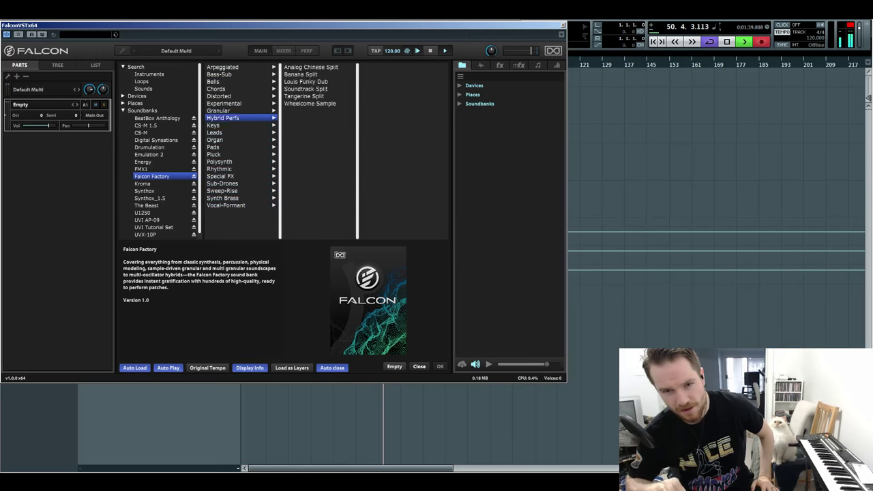
{"action": "key", "text": "Up"}
{"action": "key", "text": "Up"}
{"action": "key", "text": "Up"}
{"action": "key", "text": "Up"}
{"action": "key", "text": "Up"}
{"action": "key", "text": "Up"}
{"action": "key", "text": "Up"}
{"action": "key", "text": "Down"}
{"action": "key", "text": "Down"}
{"action": "key", "text": "Down"}
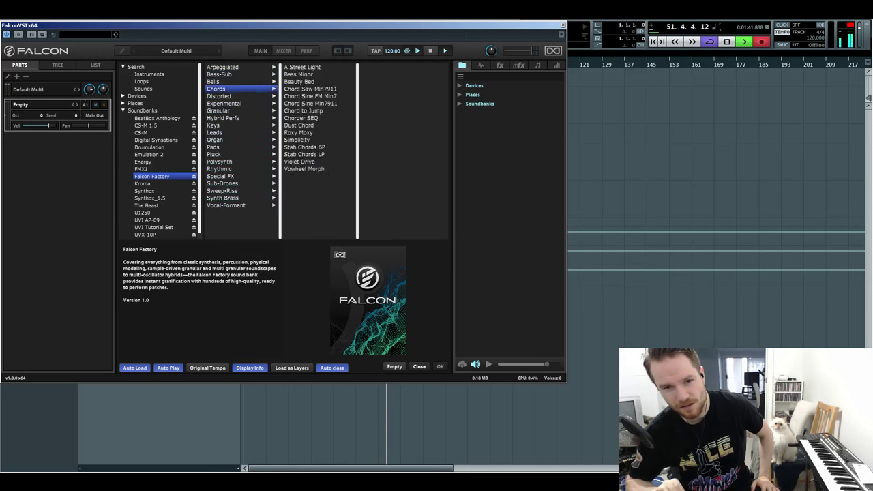
{"action": "key", "text": "Down"}
{"action": "key", "text": "Down"}
{"action": "key", "text": "Down"}
{"action": "key", "text": "Down"}
{"action": "key", "text": "Down"}
{"action": "key", "text": "Down"}
{"action": "key", "text": "Up"}
{"action": "key", "text": "Up"}
{"action": "key", "text": "Up"}
{"action": "key", "text": "Up"}
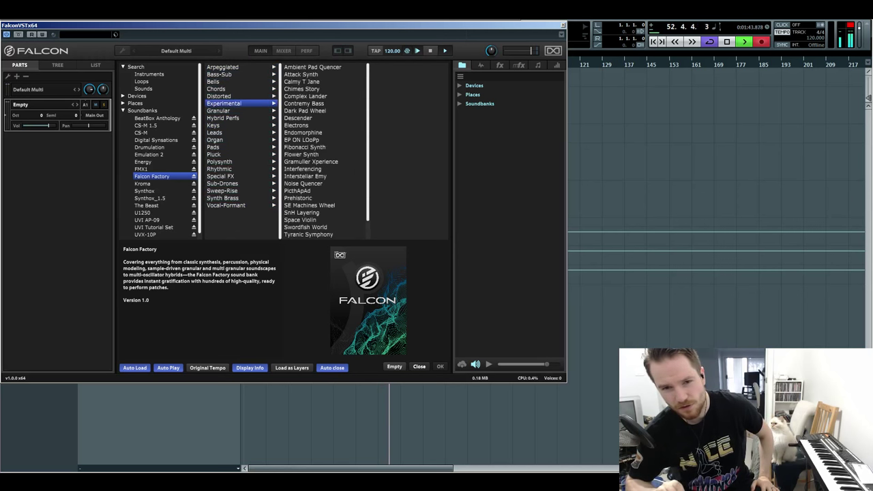
{"action": "key", "text": "Up"}
{"action": "key", "text": "Up"}
{"action": "key", "text": "Up"}
{"action": "key", "text": "Up"}
{"action": "key", "text": "Up"}
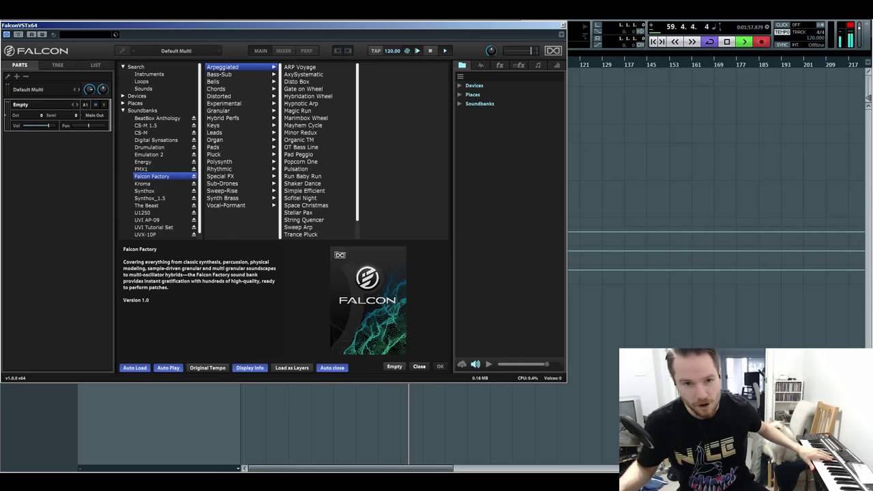
- Load the Angry Louis program from the Bass-Sub category of Falcon Factory
{"action": "left_click", "coordinate": [220, 74]}
{"action": "left_click", "coordinate": [299, 67]}
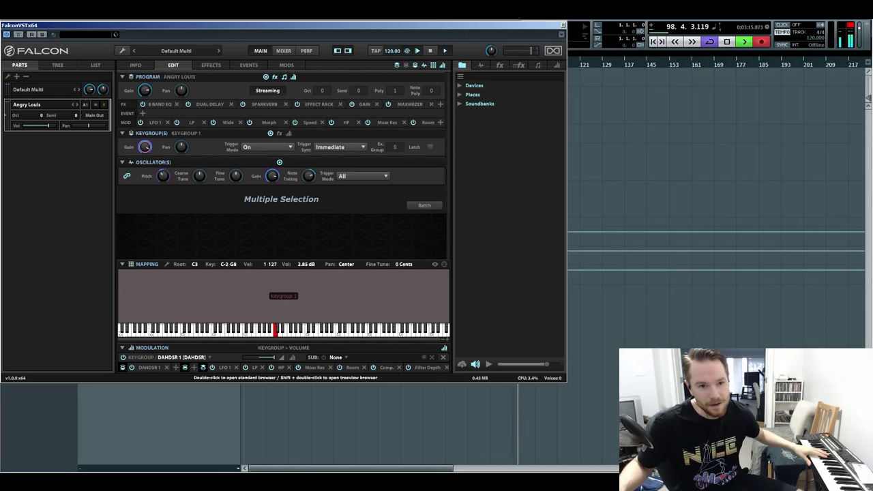
- Replace the part's program with ARP Voyage from the Arpeggiated category of Falcon Factory
{"action": "double_click", "coordinate": [38, 105]}
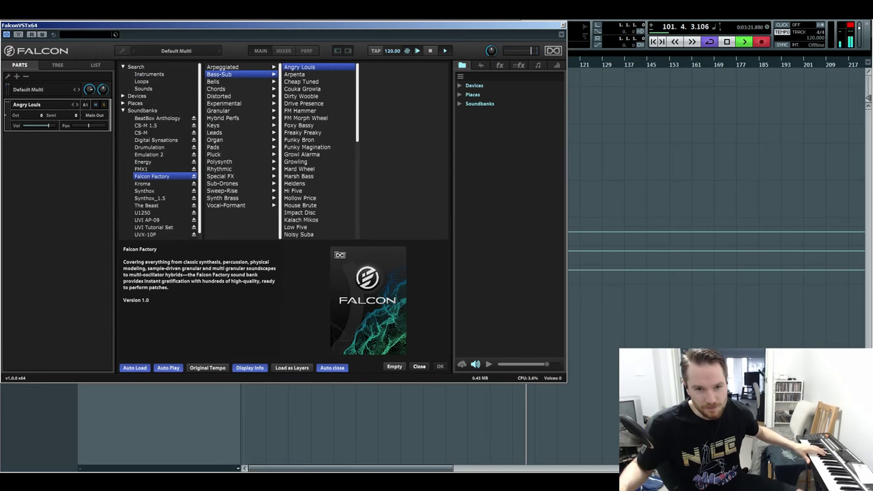
{"action": "left_click", "coordinate": [223, 66]}
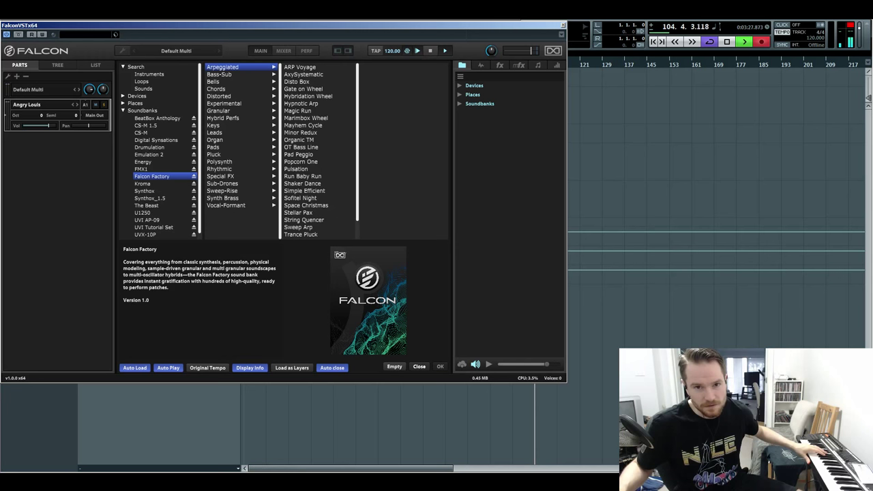
{"action": "double_click", "coordinate": [300, 67]}
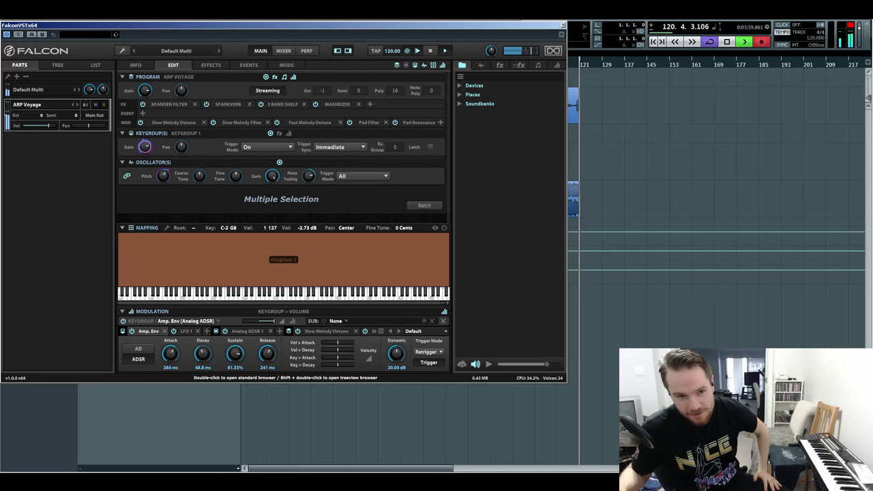
{"action": "double_click", "coordinate": [41, 105]}
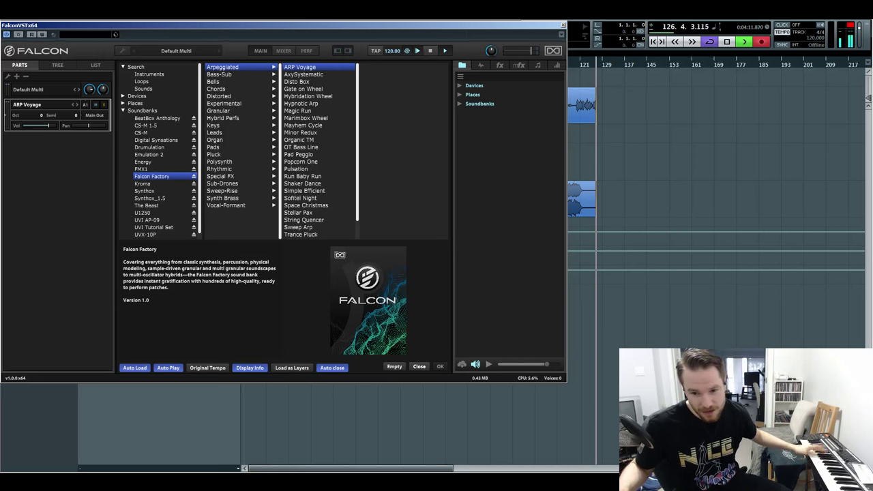
{"action": "left_click", "coordinate": [419, 366]}
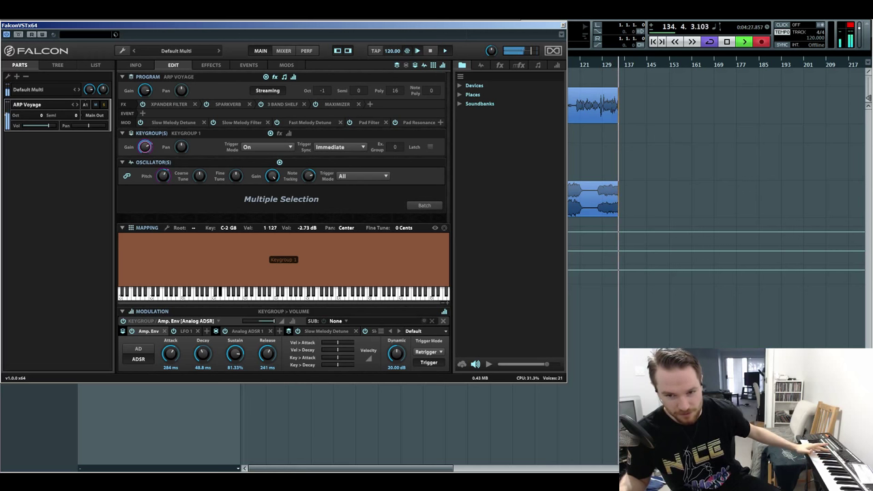
- Check the oscillator batch options and inspect the Amp. Env, LFO 1 and Analog ADSR 1 modulators of ARP Voyage
{"action": "left_click", "coordinate": [425, 206]}
{"action": "mouse_move", "coordinate": [447, 216]}
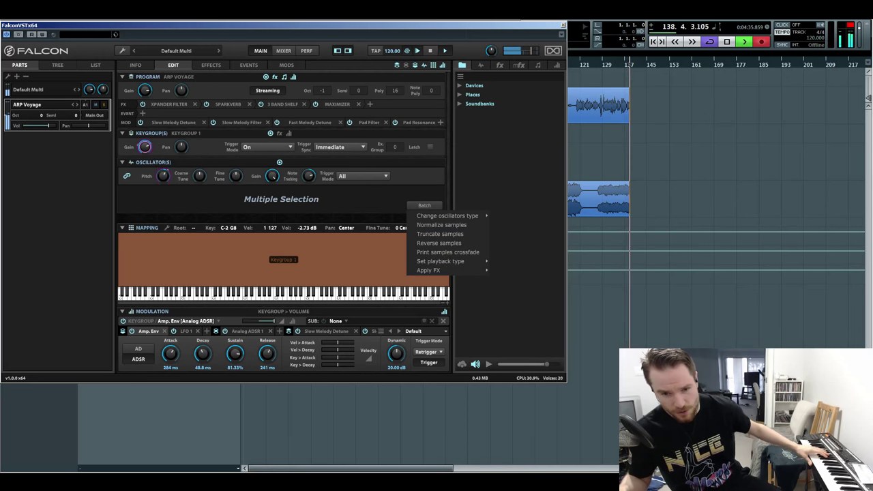
{"action": "left_click", "coordinate": [247, 331]}
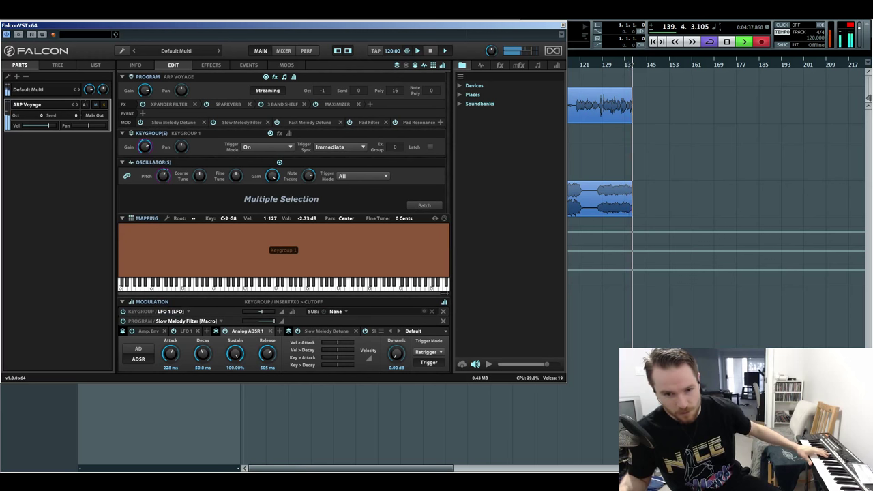
{"action": "left_click", "coordinate": [186, 332]}
{"action": "left_click", "coordinate": [148, 332]}
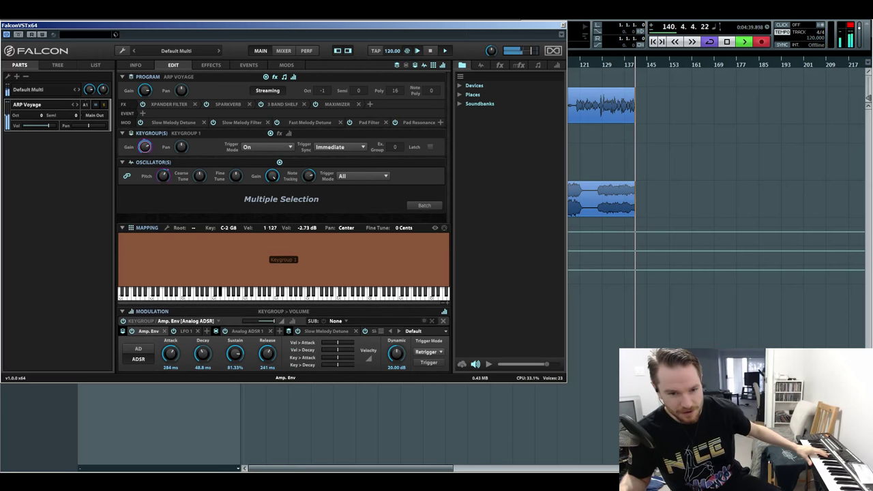
{"action": "left_click", "coordinate": [186, 332]}
{"action": "left_click", "coordinate": [247, 331]}
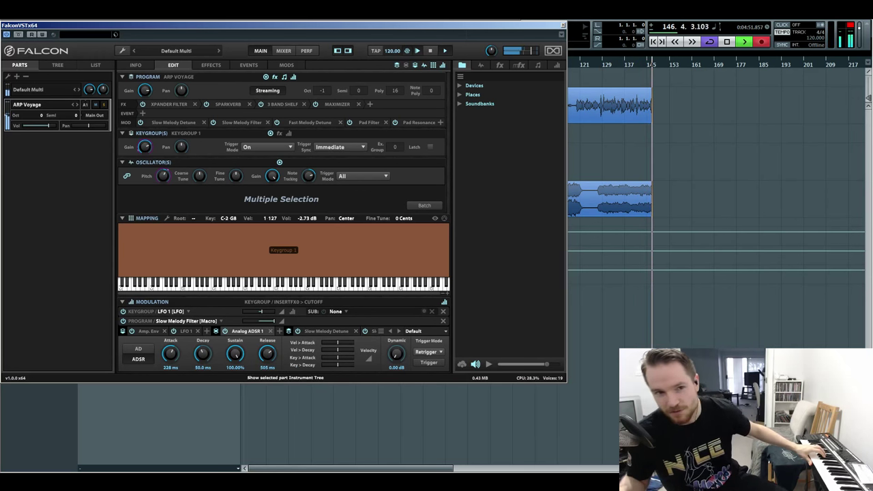
- Show the instrument's tree view and compare the oscillators and mappings of Layers 1, 2 and 3
{"action": "left_click", "coordinate": [57, 66]}
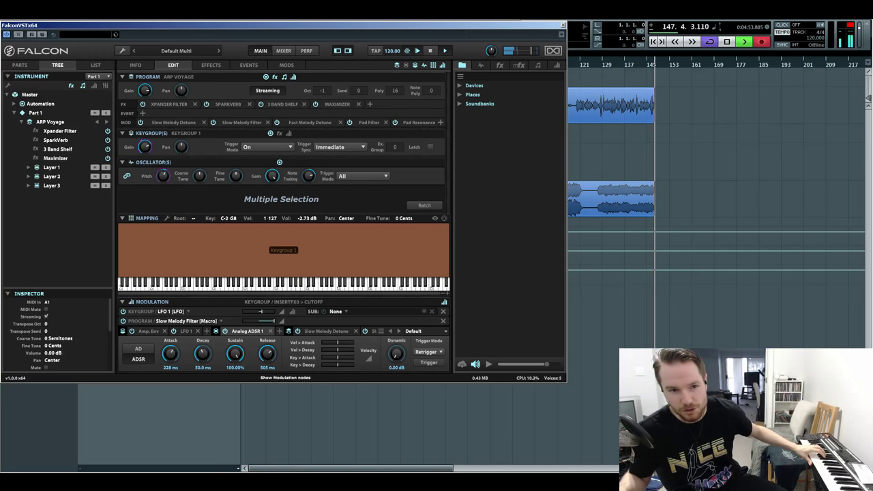
{"action": "left_click", "coordinate": [51, 168]}
{"action": "left_click", "coordinate": [52, 177]}
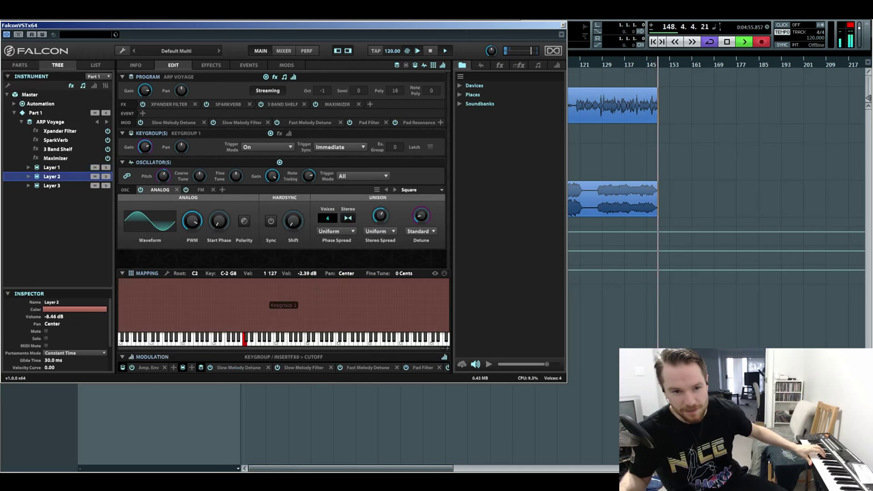
{"action": "left_click", "coordinate": [52, 186]}
{"action": "left_click", "coordinate": [52, 176]}
{"action": "left_click", "coordinate": [52, 168]}
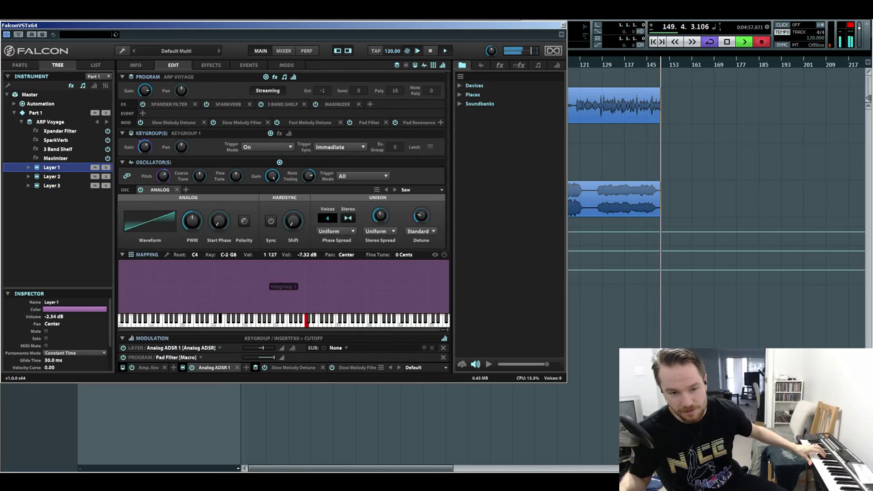
{"action": "left_click", "coordinate": [52, 177]}
{"action": "left_click", "coordinate": [52, 185]}
{"action": "left_click", "coordinate": [52, 177]}
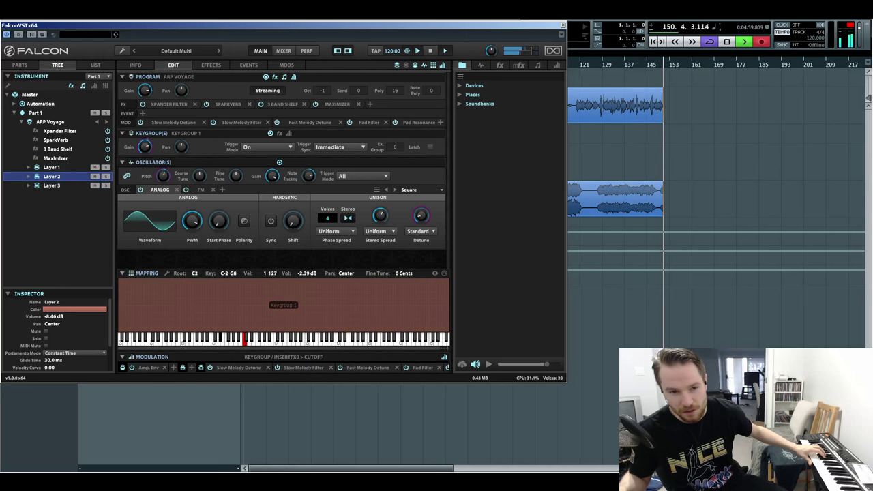
{"action": "left_click", "coordinate": [52, 168]}
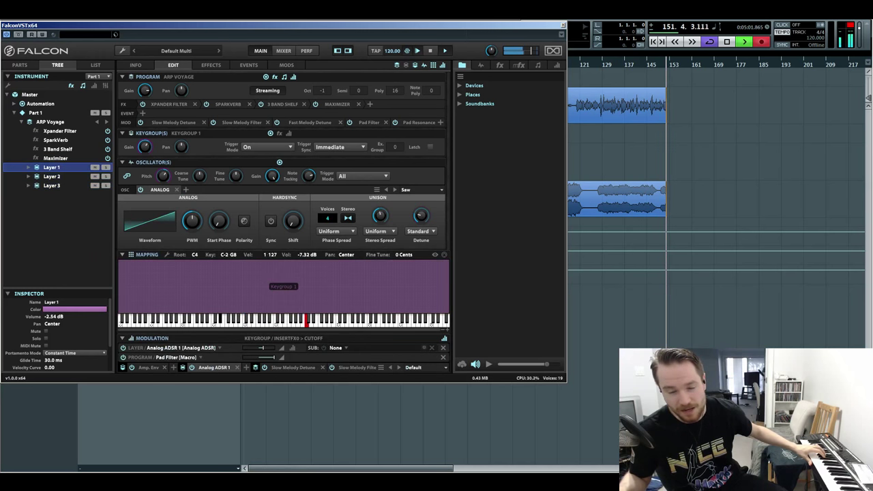
- Expand Layers 1, 2 and 3 in the tree and inspect Layer 2's Script Processor and Layer 3's Arpeggiator
{"action": "left_click", "coordinate": [29, 168]}
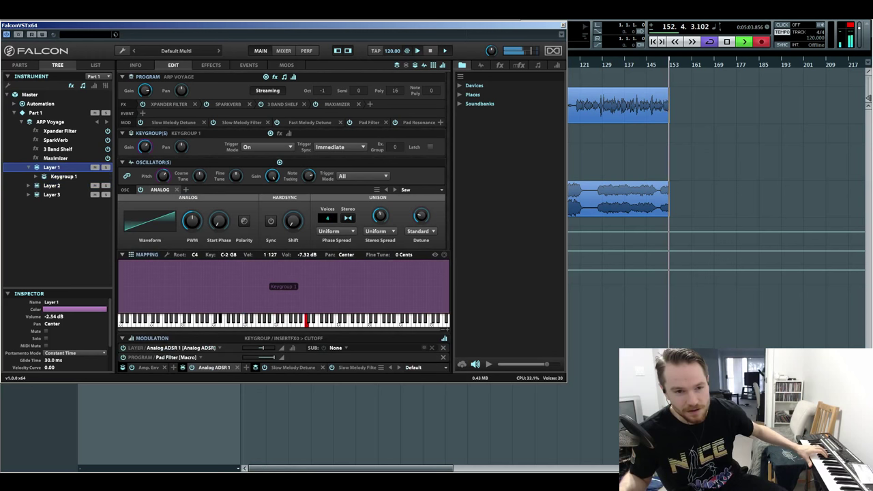
{"action": "left_click", "coordinate": [29, 185]}
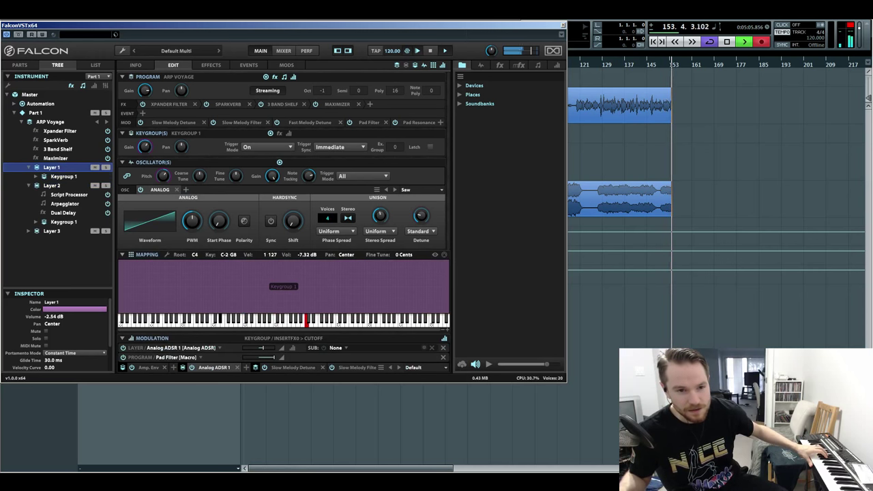
{"action": "left_click", "coordinate": [28, 231]}
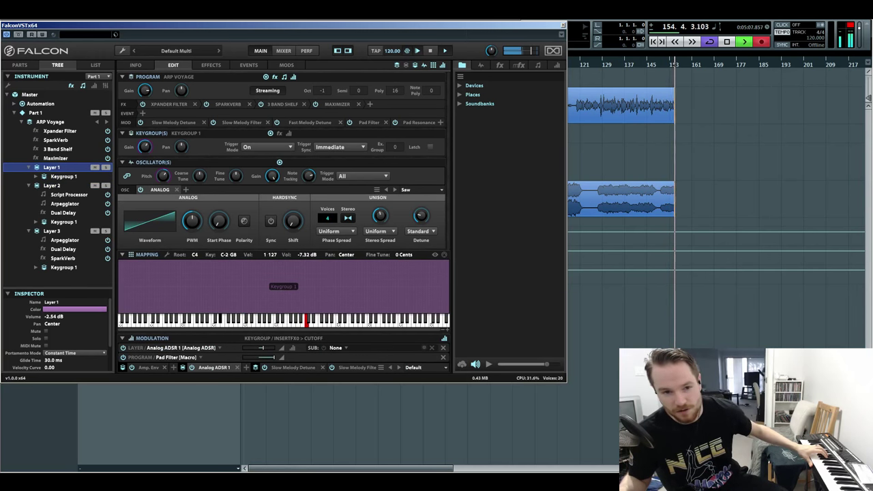
{"action": "left_click", "coordinate": [69, 196]}
{"action": "left_click", "coordinate": [65, 240]}
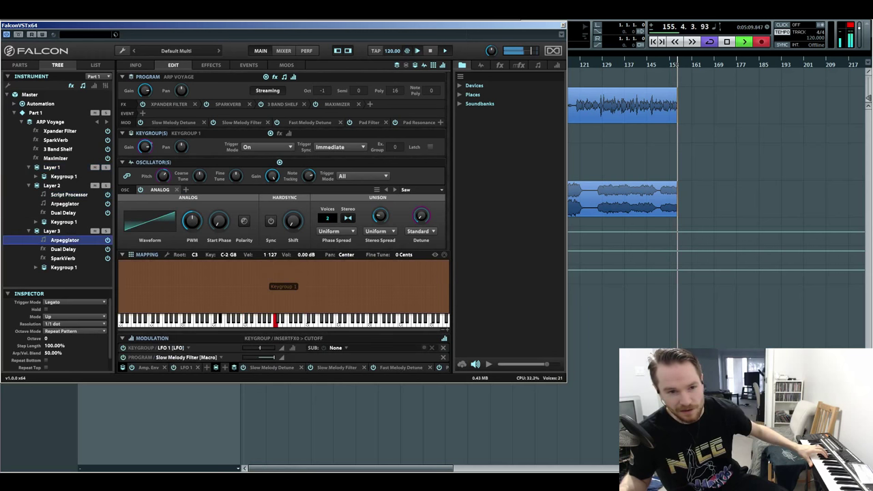
- Expand Keygroup 1 of Layer 1 and inspect its Analog oscillator and Xpander Filter
{"action": "left_click", "coordinate": [63, 177]}
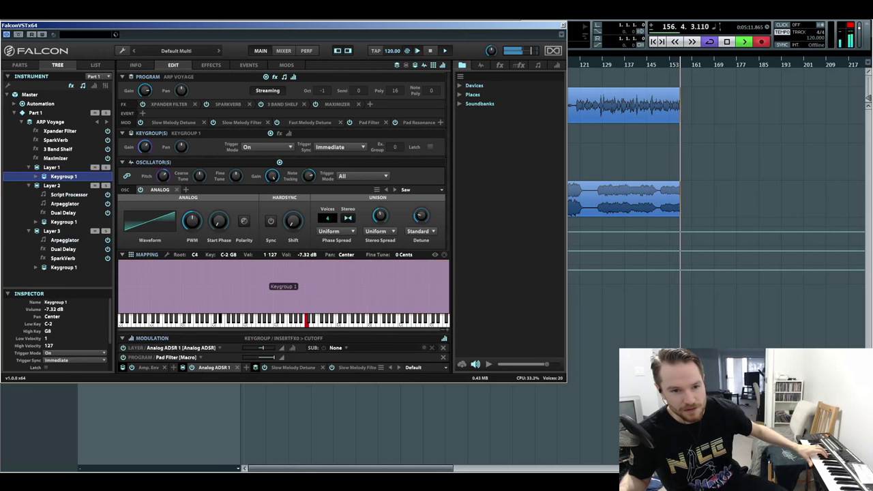
{"action": "left_click", "coordinate": [36, 177]}
{"action": "left_click", "coordinate": [66, 185]}
{"action": "left_click", "coordinate": [74, 195]}
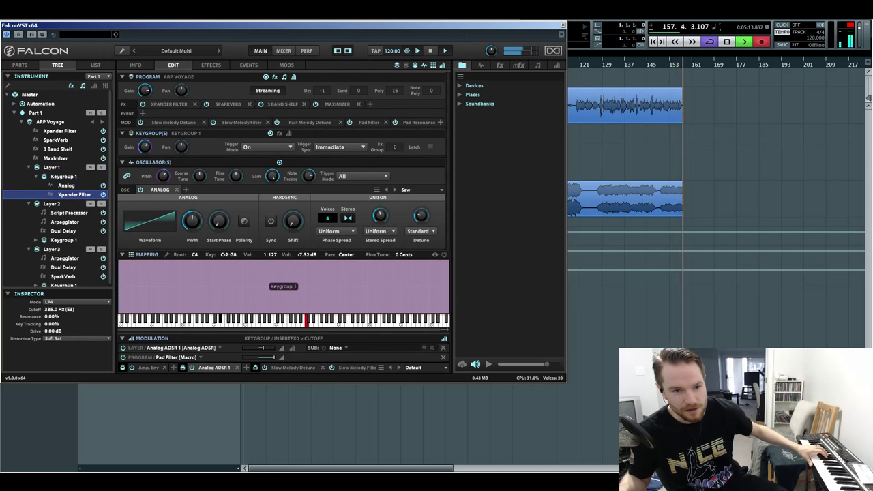
- Inspect Layer 3's SparkVerb effect and expand that layer's Keygroup 1
{"action": "left_click", "coordinate": [63, 277]}
{"action": "scroll", "coordinate": [62, 277], "scroll_direction": "down", "scroll_amount": 1}
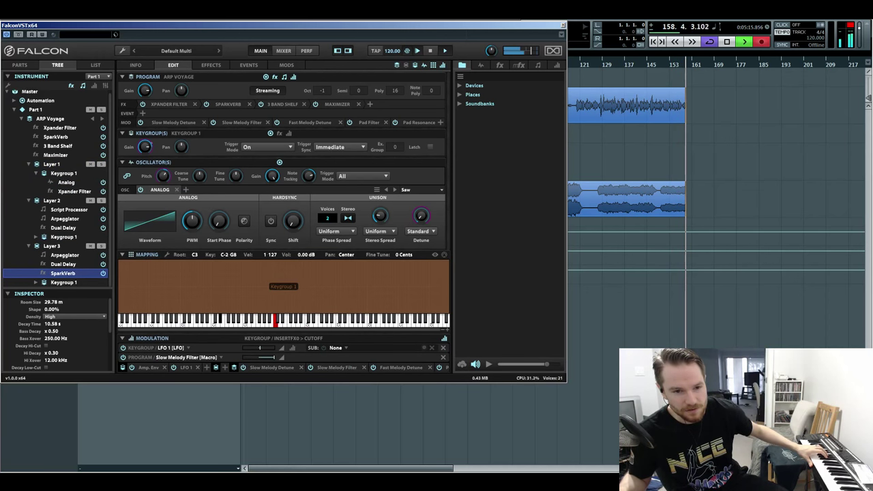
{"action": "left_click", "coordinate": [63, 283]}
{"action": "key", "text": "Right"}
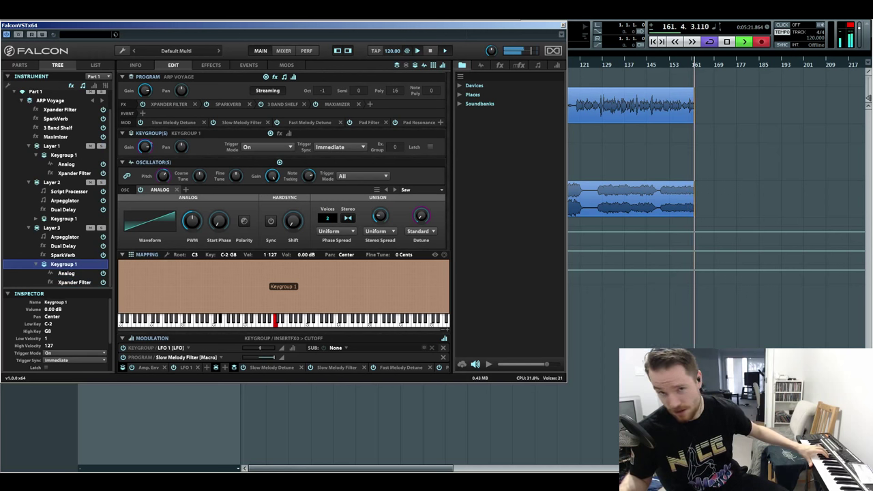
- Load the AxySystematic preset from the Falcon Factory Arpeggiated category and show its instrument tree
{"action": "left_click", "coordinate": [63, 255]}
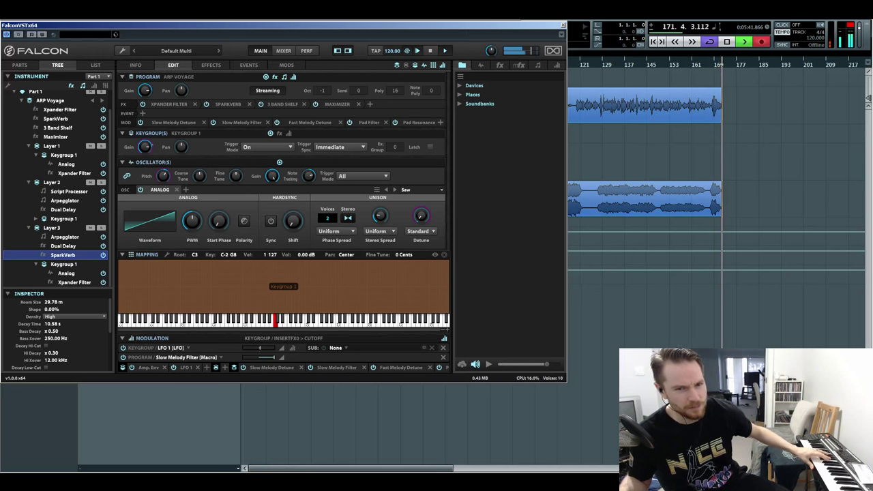
{"action": "left_click", "coordinate": [20, 65]}
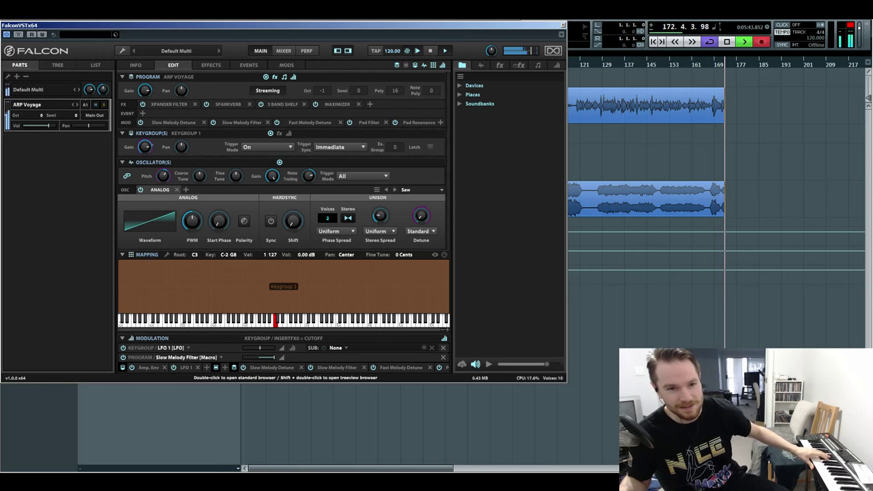
{"action": "double_click", "coordinate": [33, 105]}
{"action": "double_click", "coordinate": [303, 74]}
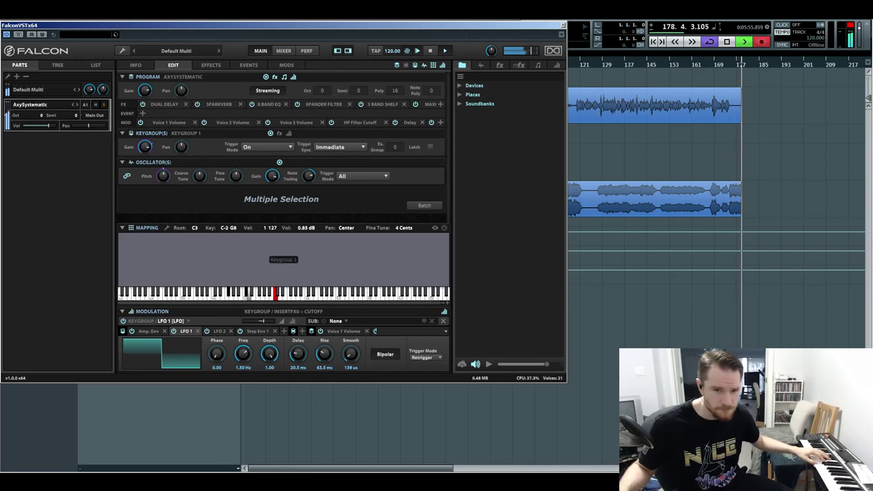
{"action": "left_click", "coordinate": [57, 65]}
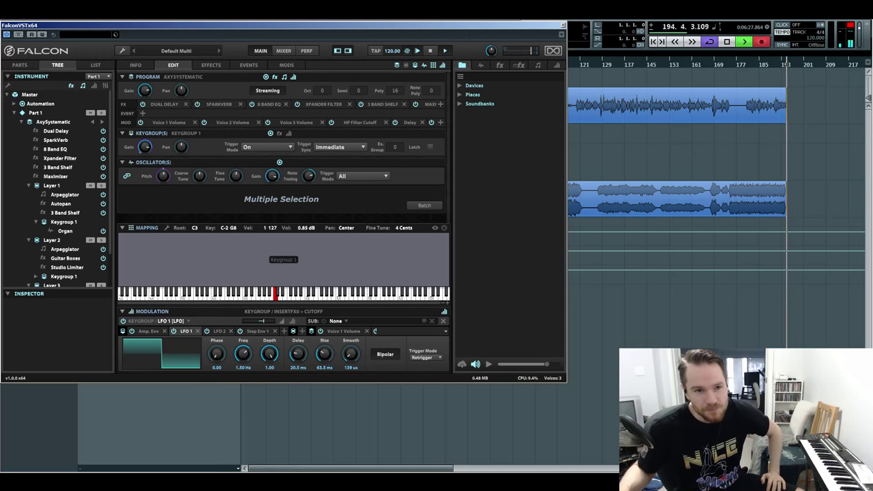
- Return to the parts list and load the Arpeggiated preset Disto Box in place of AxySystematic
{"action": "left_click", "coordinate": [20, 65]}
{"action": "double_click", "coordinate": [30, 104]}
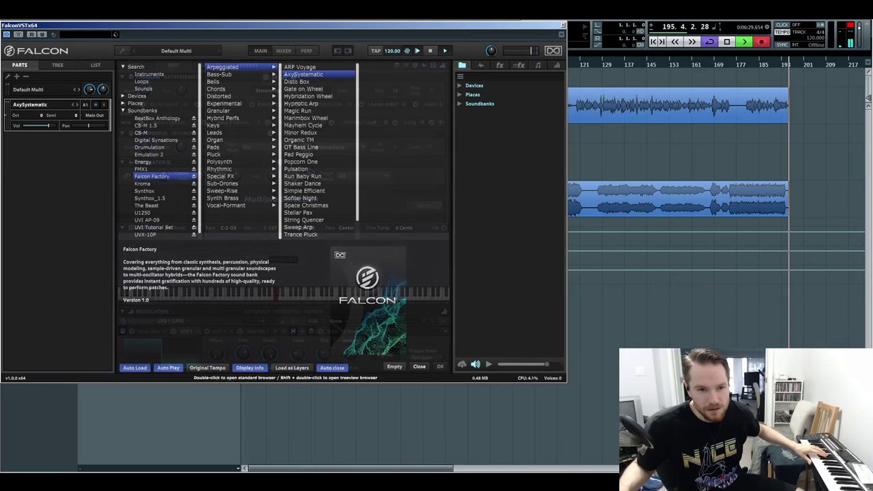
{"action": "left_click", "coordinate": [297, 82]}
{"action": "key", "text": "Return"}
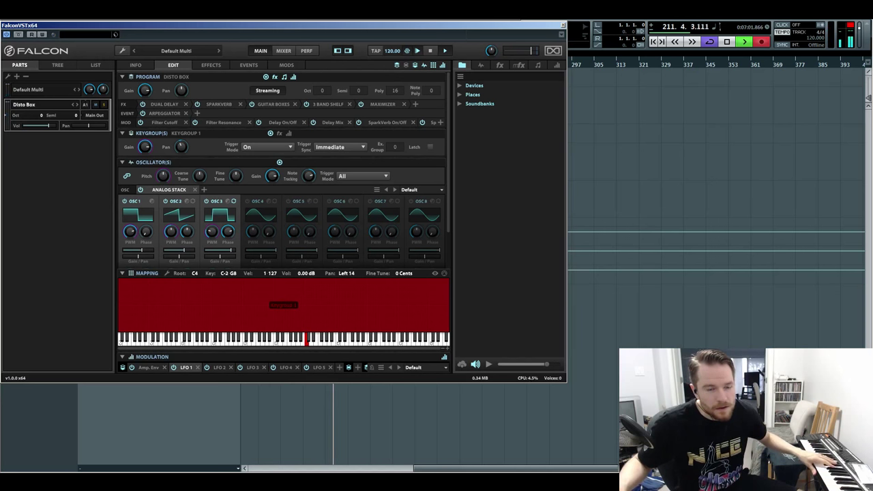
- Load the Arpeggiated presets Gate on Wheel and Hybridation Wheel in turn to audition them
{"action": "left_click", "coordinate": [40, 105]}
{"action": "double_click", "coordinate": [304, 89]}
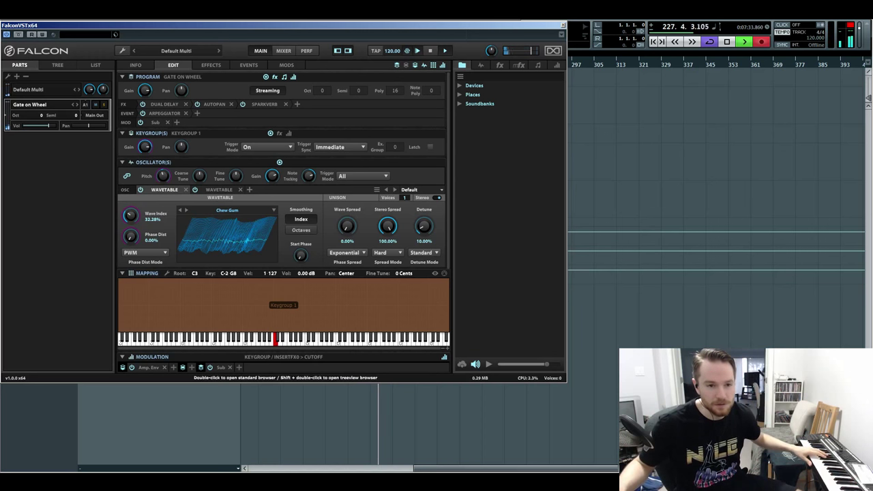
{"action": "double_click", "coordinate": [37, 105]}
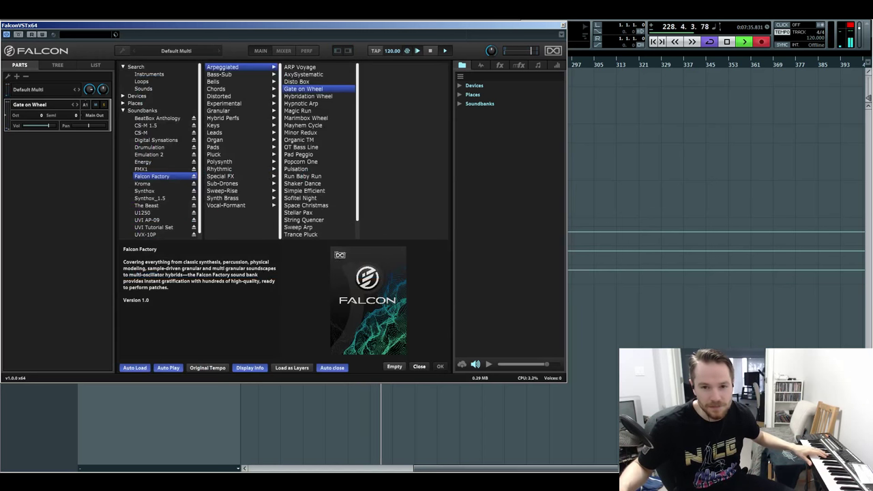
{"action": "double_click", "coordinate": [308, 96]}
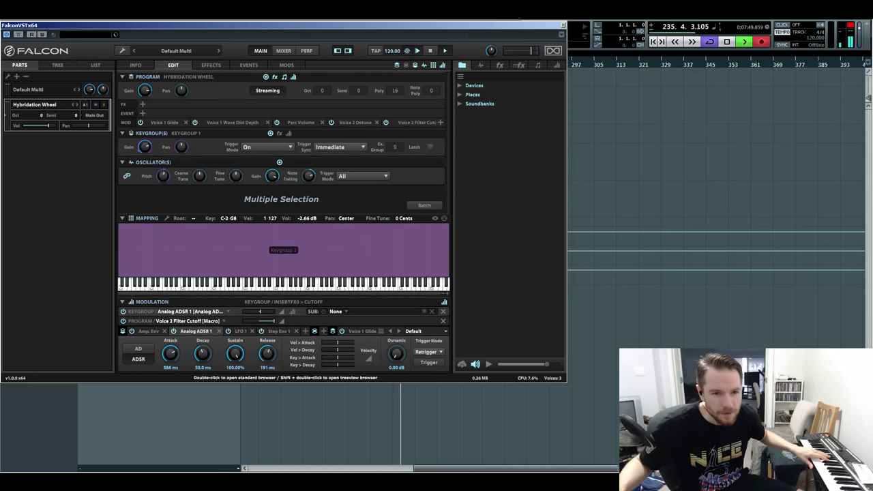
- Audition two more Arpeggiated presets by loading Hypnotic Arp and Magic Run in turn
{"action": "double_click", "coordinate": [35, 104]}
{"action": "double_click", "coordinate": [307, 103]}
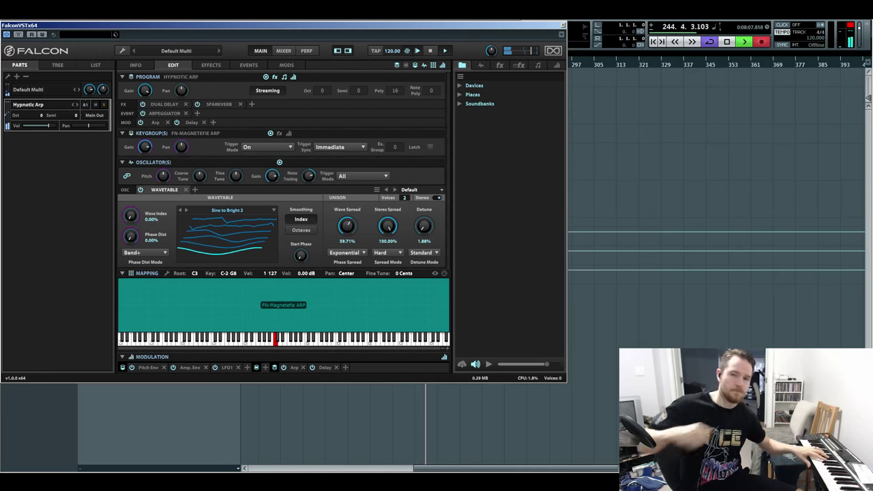
{"action": "left_click", "coordinate": [29, 104]}
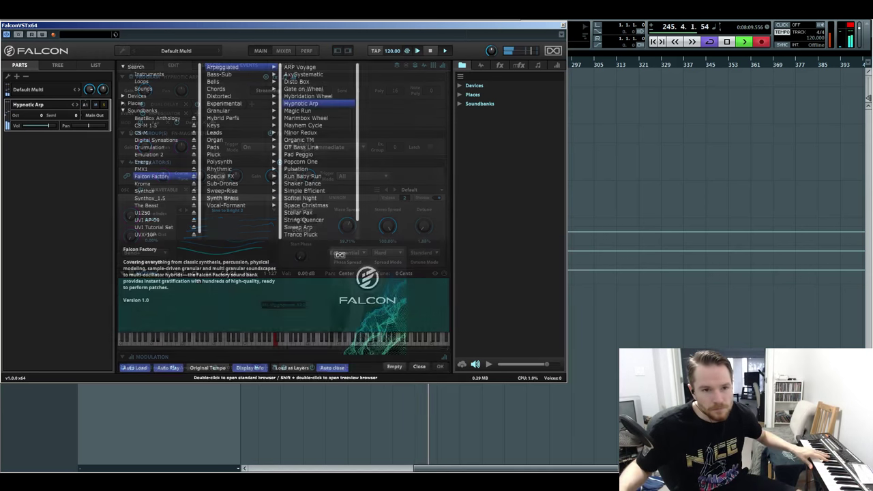
{"action": "double_click", "coordinate": [303, 111]}
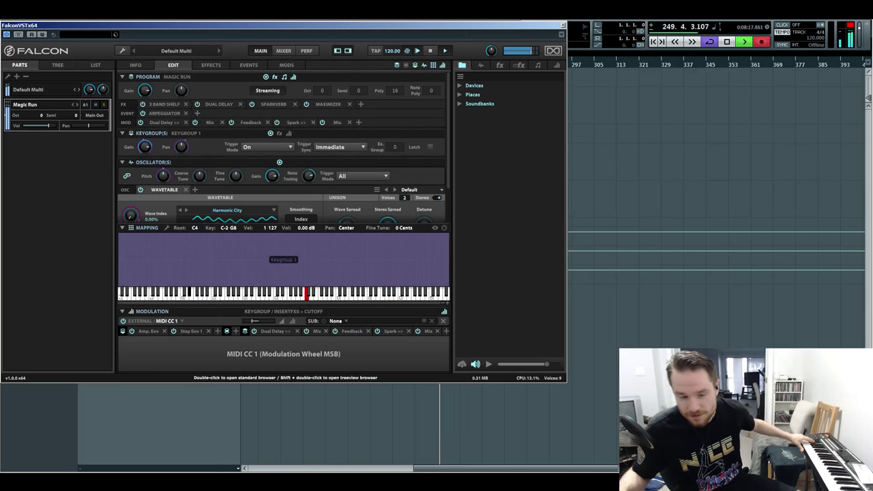
- Look through the remaining Arpeggiated presets, and load Composite Glass from the Bells category
{"action": "double_click", "coordinate": [34, 104]}
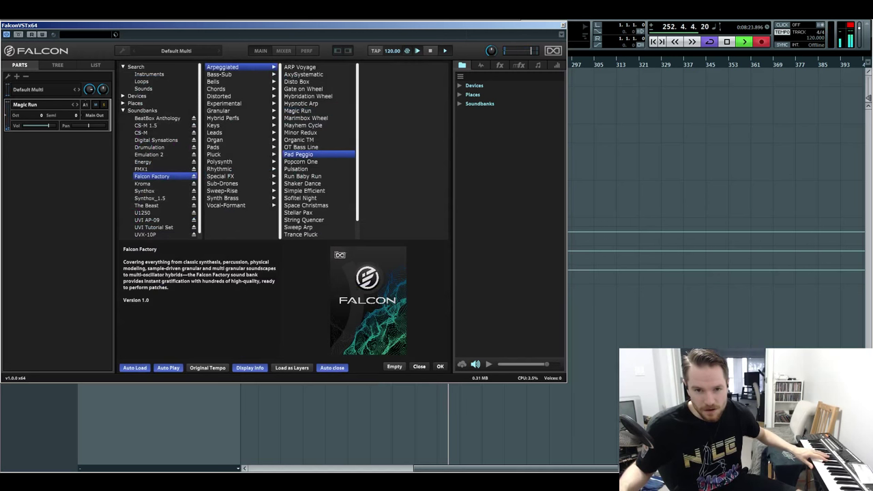
{"action": "scroll", "coordinate": [318, 154], "scroll_direction": "down", "scroll_amount": 1}
{"action": "scroll", "coordinate": [318, 154], "scroll_direction": "up", "scroll_amount": 1}
{"action": "scroll", "coordinate": [319, 150], "scroll_direction": "down", "scroll_amount": 1}
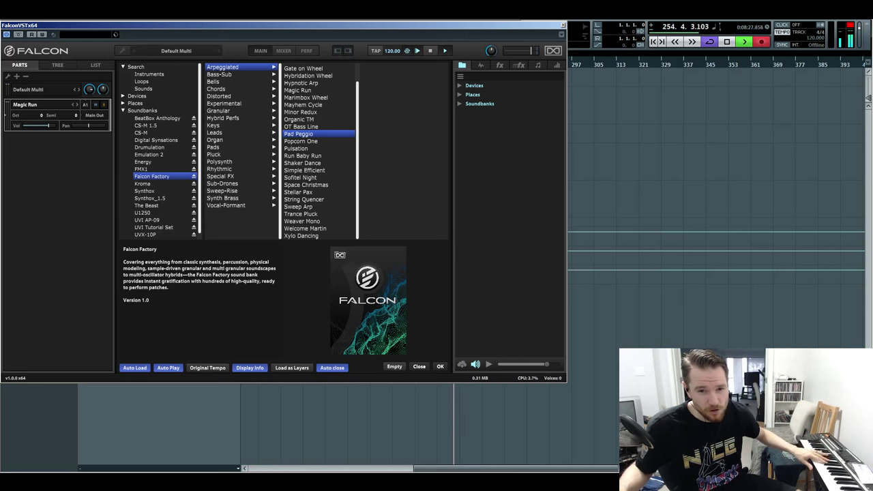
{"action": "left_click", "coordinate": [214, 82]}
{"action": "double_click", "coordinate": [306, 67]}
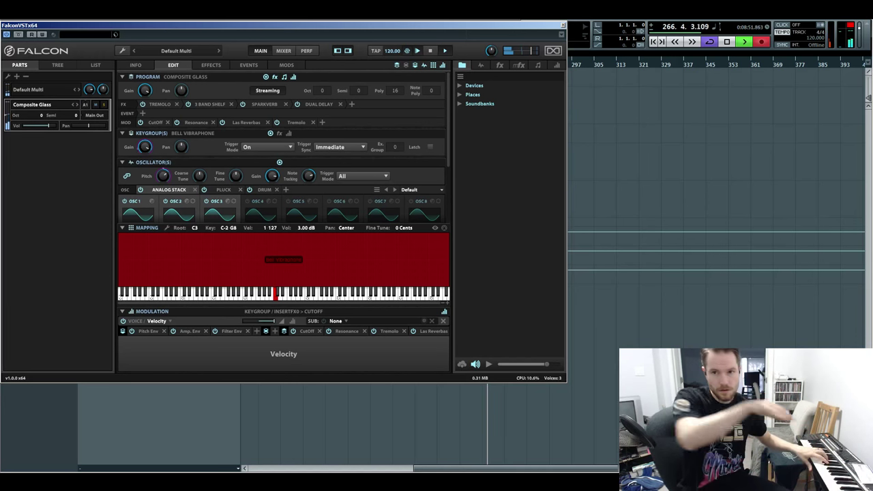
- Move the plug-in window lower over the project and load the Bells preset Cristal Clear
{"action": "left_click_drag", "start_coordinate": [136, 30], "coordinate": [159, 95]}
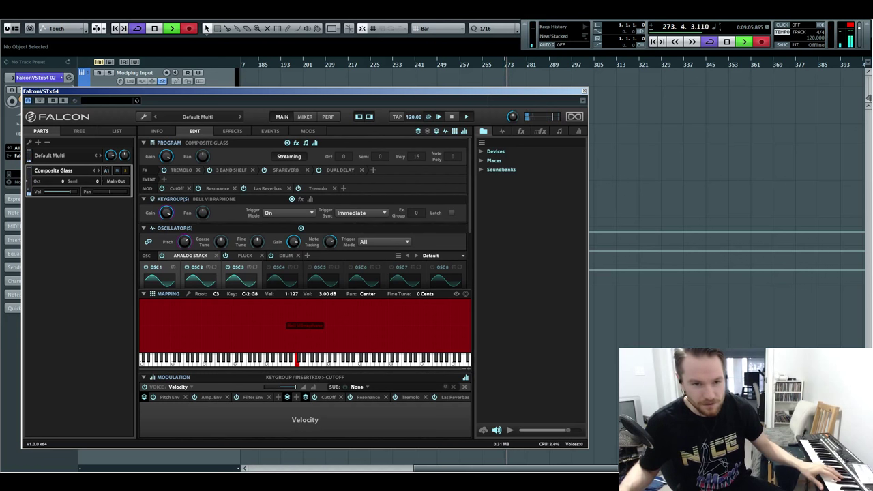
{"action": "left_click", "coordinate": [54, 171]}
{"action": "double_click", "coordinate": [321, 141]}
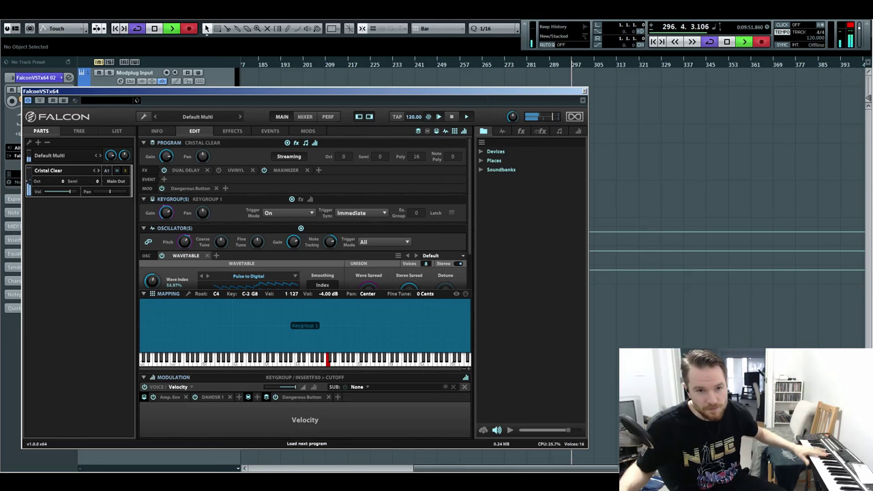
- Advance one program at a time through the Bells presets from Digi Bells to Manga BellZ
{"action": "left_click", "coordinate": [99, 169]}
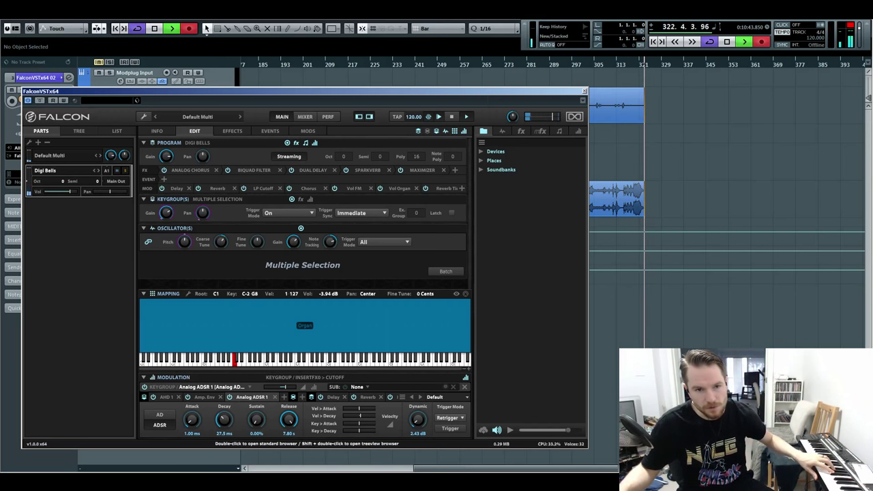
{"action": "left_click", "coordinate": [103, 169]}
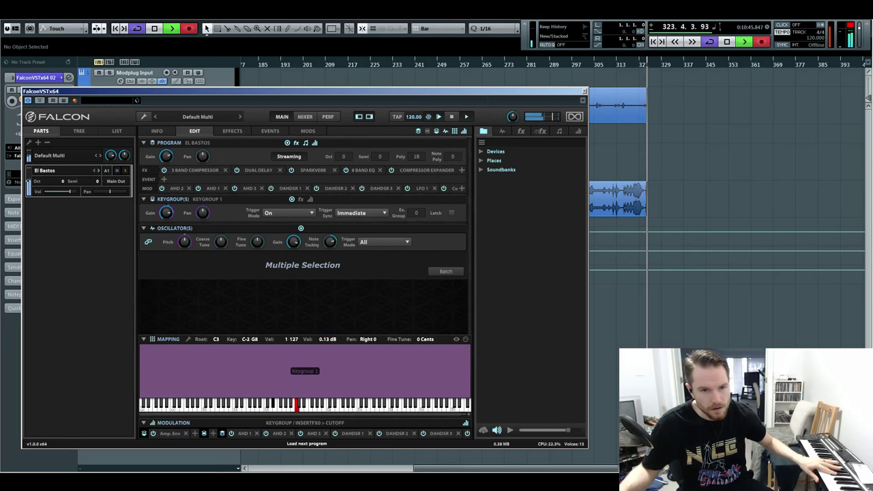
{"action": "left_click", "coordinate": [102, 170]}
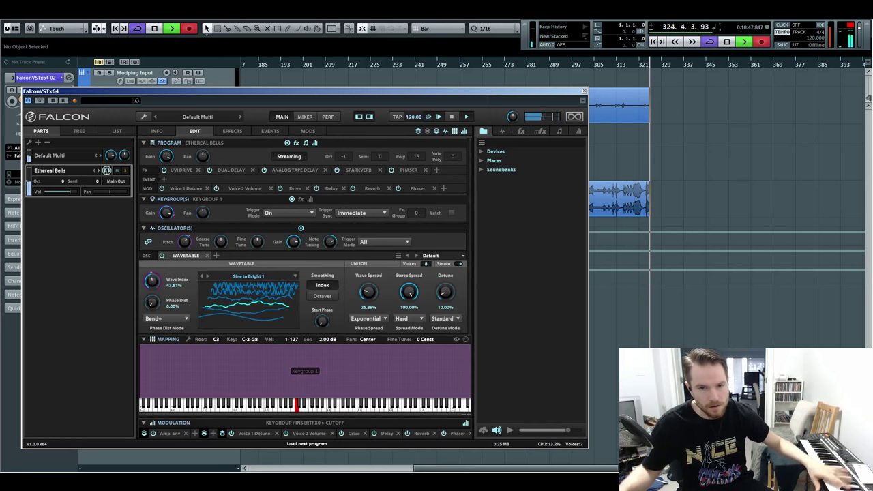
{"action": "left_click", "coordinate": [102, 170]}
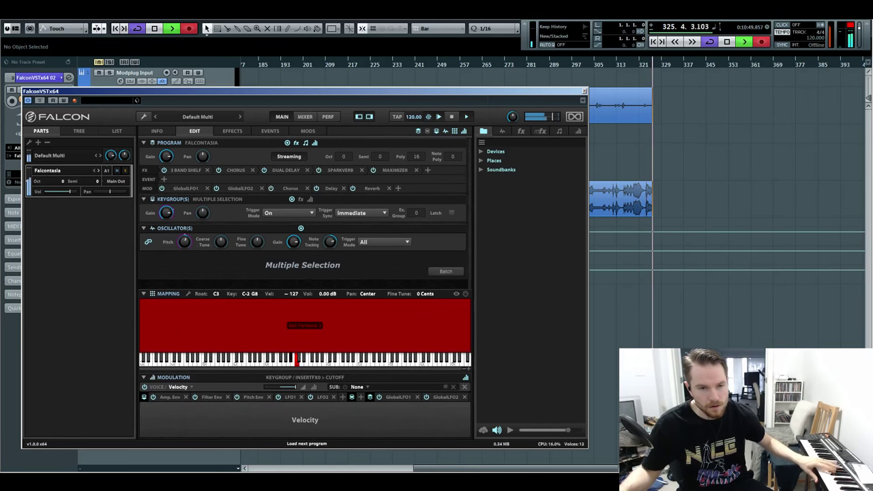
{"action": "left_click", "coordinate": [103, 170]}
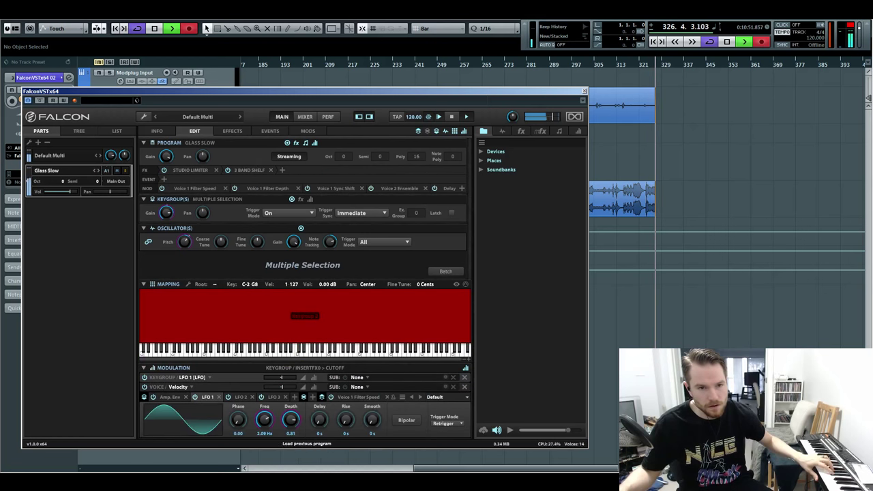
{"action": "left_click", "coordinate": [102, 170]}
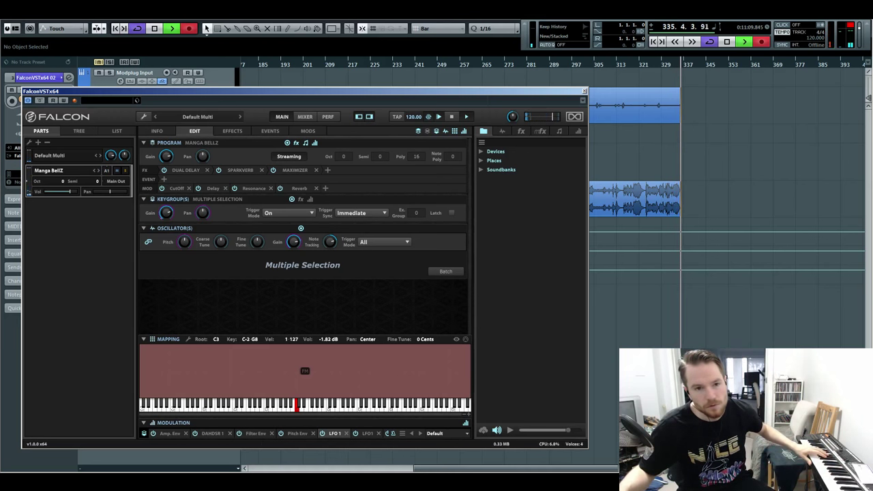
- Load the A Street Light preset from the Chords category and show its layers in the instrument tree
{"action": "left_click", "coordinate": [198, 117]}
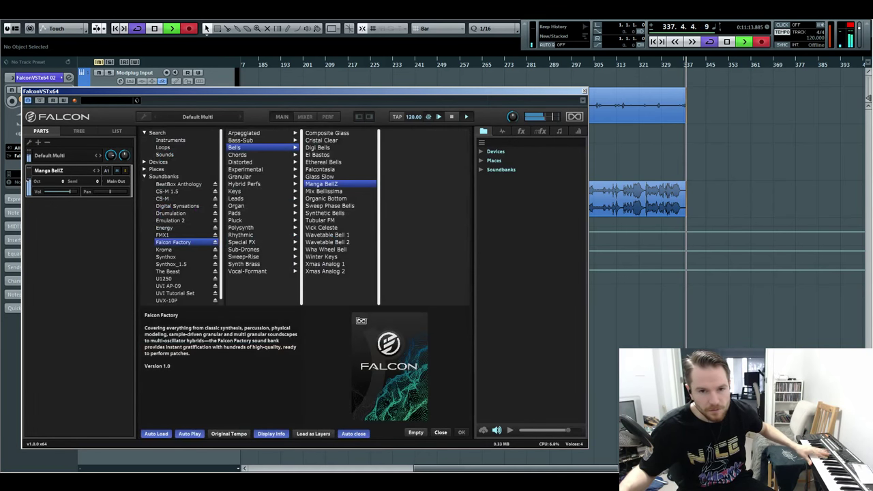
{"action": "left_click", "coordinate": [238, 155]}
{"action": "double_click", "coordinate": [326, 133]}
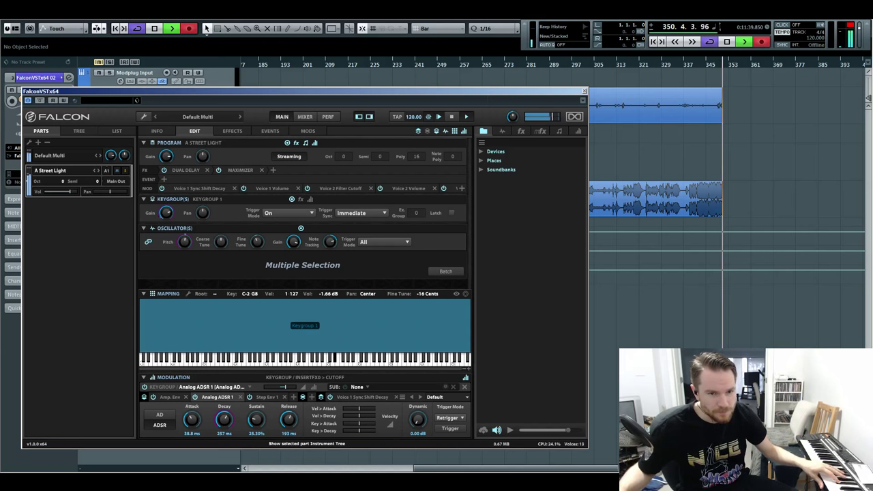
{"action": "left_click", "coordinate": [79, 131]}
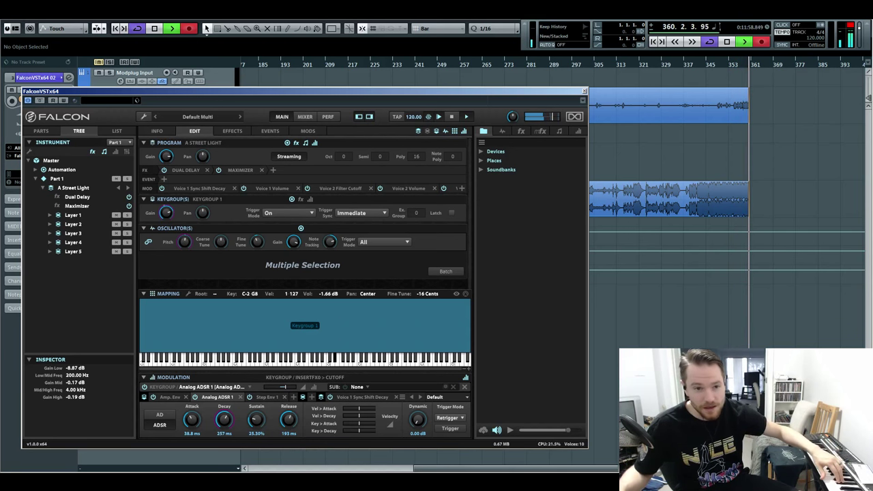
- Load the Chords preset Bass Minor, and advance to Beauty Bed without saving the modifications
{"action": "left_click", "coordinate": [41, 131]}
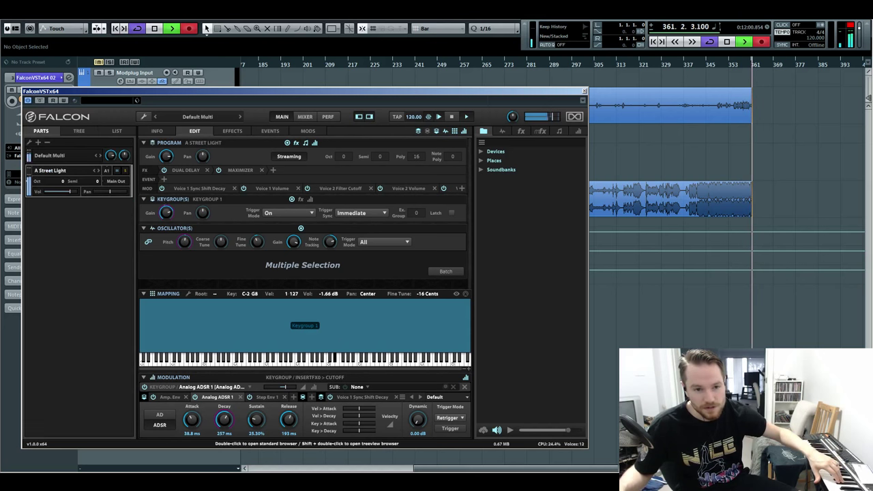
{"action": "double_click", "coordinate": [52, 171]}
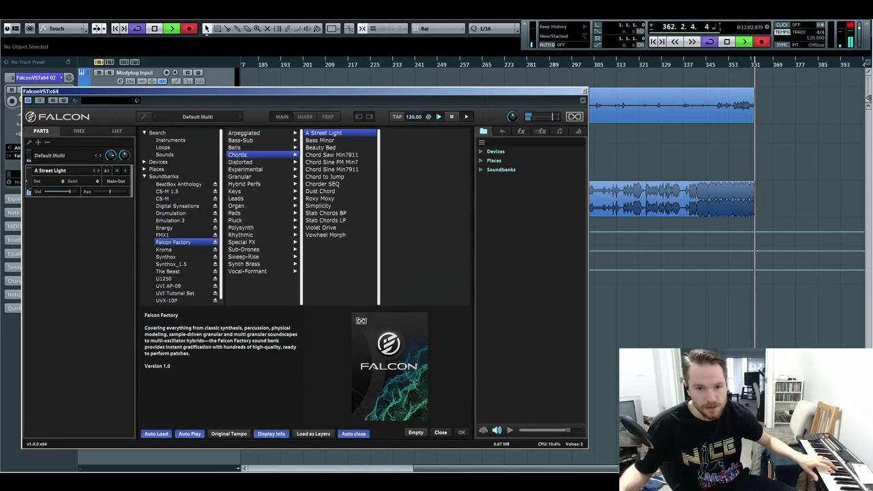
{"action": "double_click", "coordinate": [320, 141]}
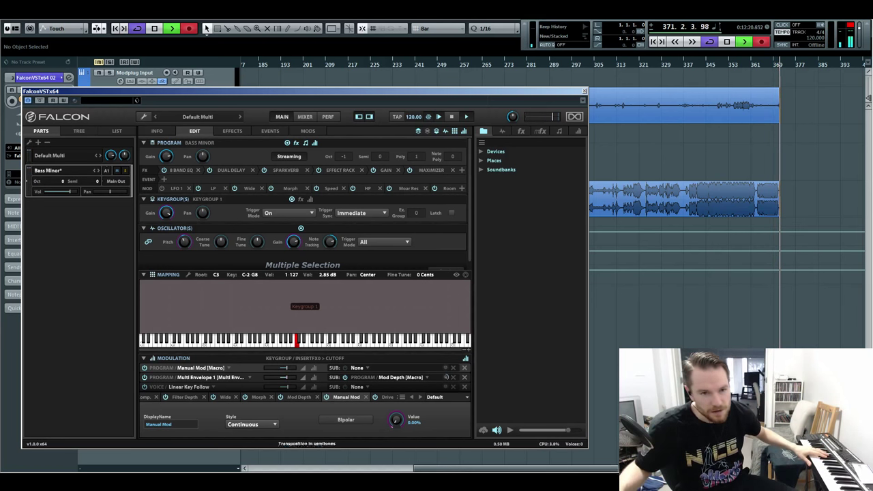
{"action": "left_click", "coordinate": [98, 171]}
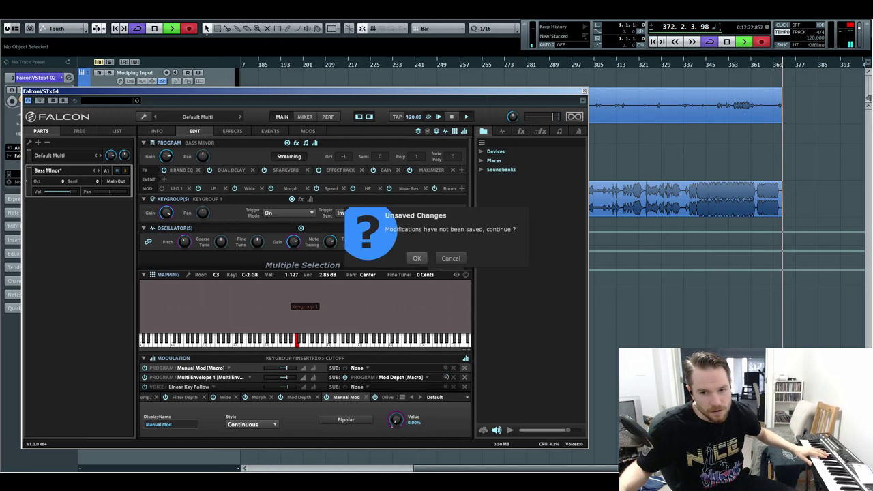
{"action": "left_click", "coordinate": [417, 258]}
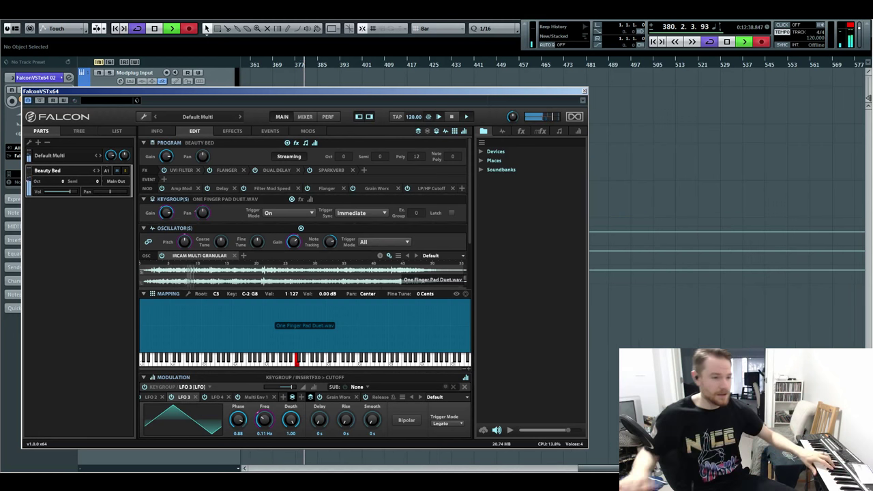
- Move the plug-in window off the track list and lower the FalconVSTx64 02 track's volume to -9.45
{"action": "left_click_drag", "start_coordinate": [293, 91], "coordinate": [551, 83]}
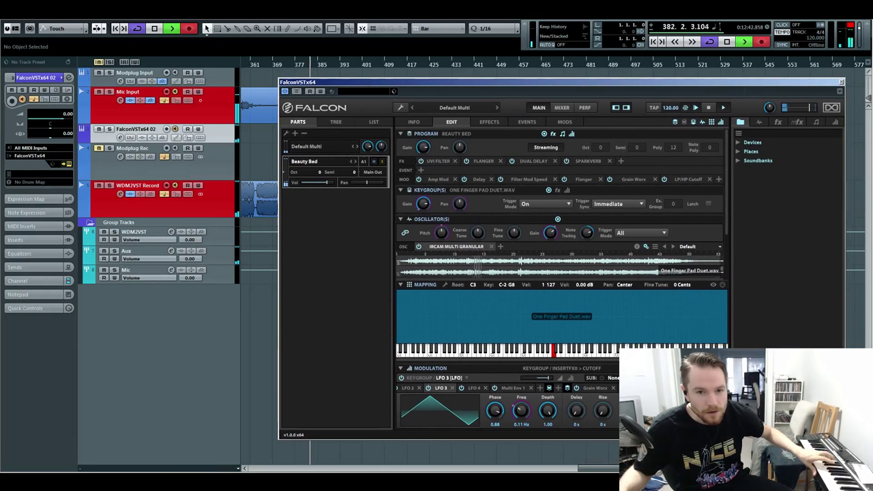
{"action": "left_click", "coordinate": [111, 205]}
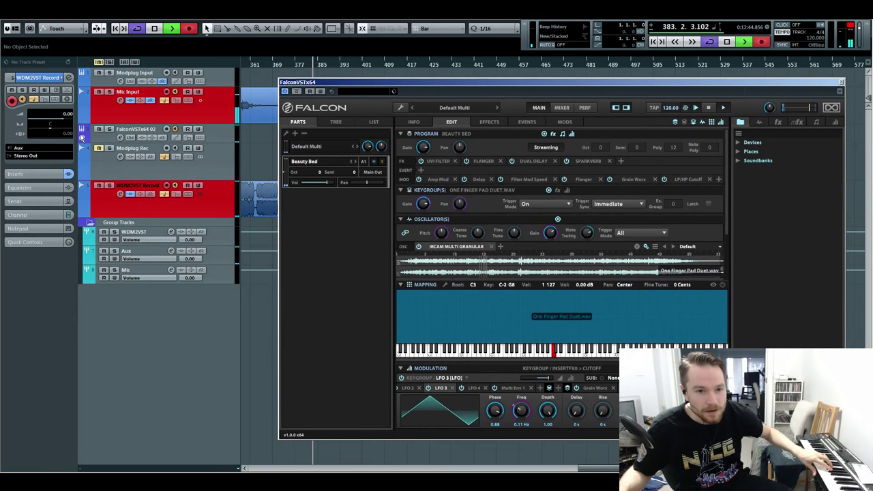
{"action": "left_click", "coordinate": [222, 139]}
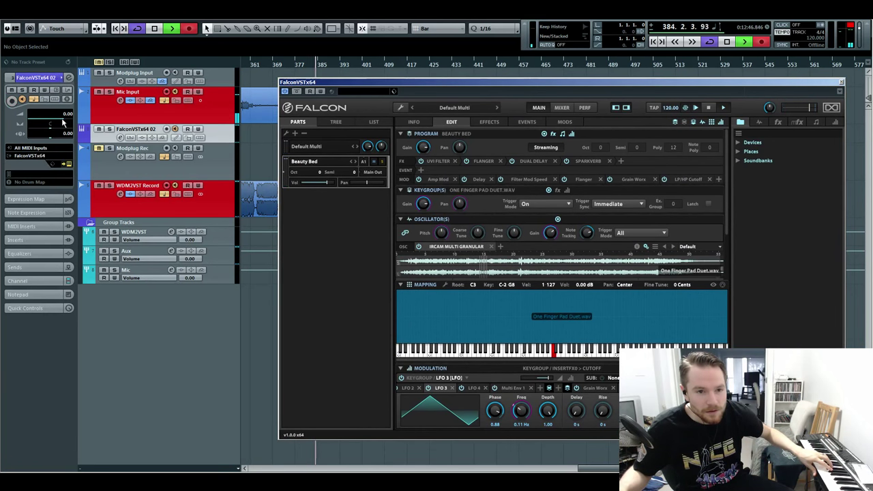
{"action": "mouse_move", "coordinate": [56, 122]}
{"action": "left_mouse_down"}
{"action": "mouse_move", "coordinate": [35, 121]}
{"action": "mouse_move", "coordinate": [48, 119]}
{"action": "left_mouse_up"}
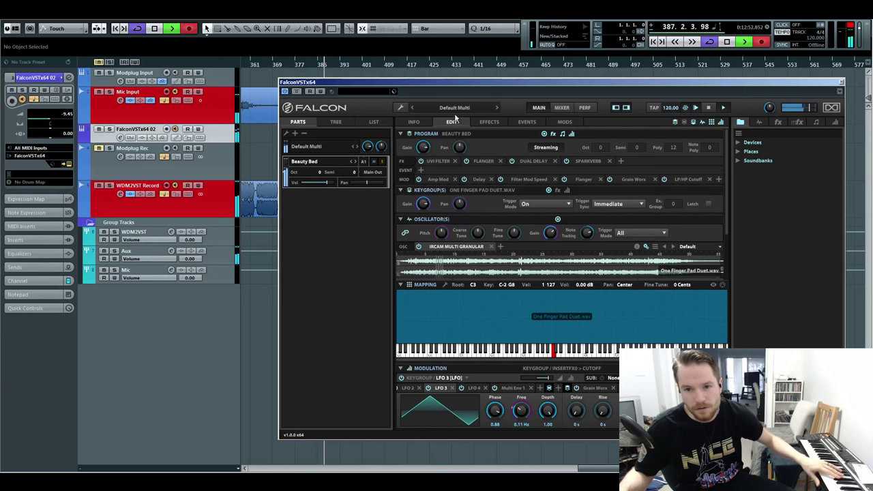
- Advance through the Chords presets from Beauty Bed to Chord Saw Min7911 and Chord Sine FM Min7
{"action": "left_click", "coordinate": [356, 161]}
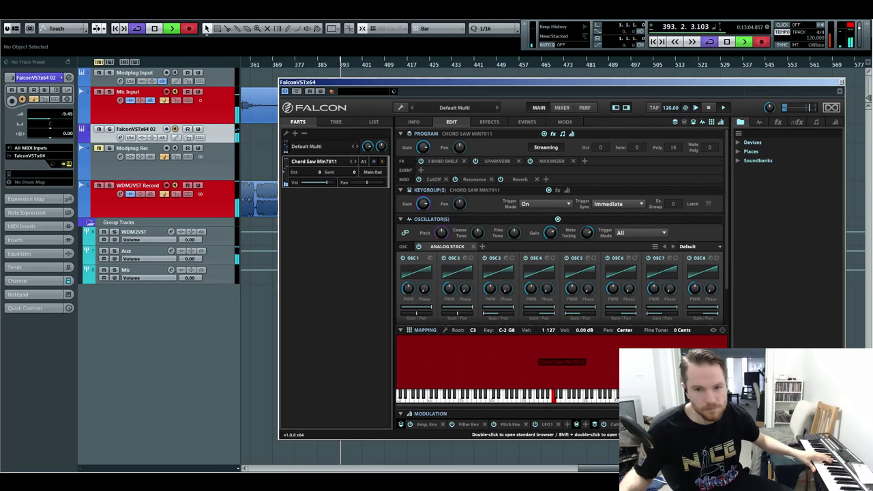
{"action": "left_click", "coordinate": [355, 161]}
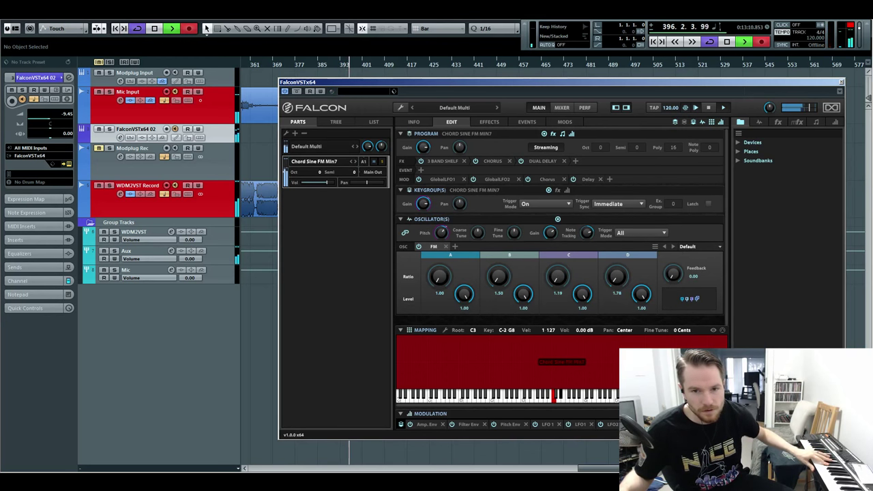
- Load Board Toronto from the Distorted category, and advance one program at a time to Disto Box and DistortedSK
{"action": "double_click", "coordinate": [315, 162]}
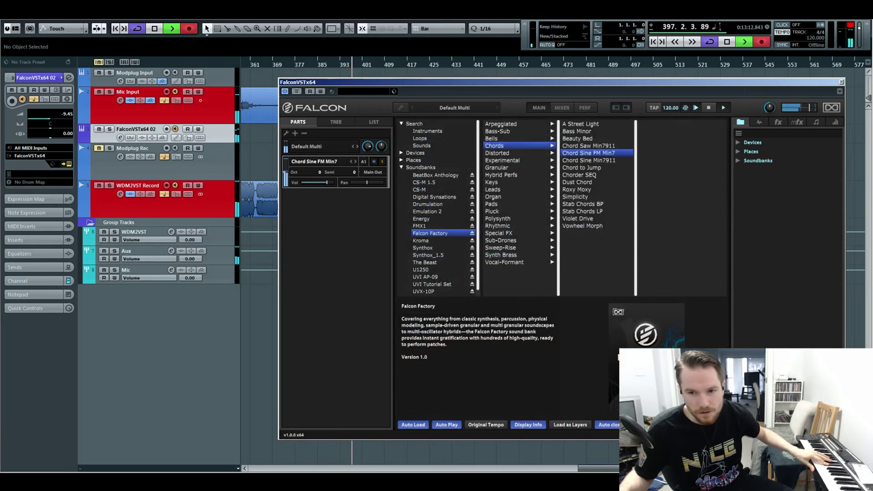
{"action": "left_click", "coordinate": [498, 153]}
{"action": "double_click", "coordinate": [580, 124]}
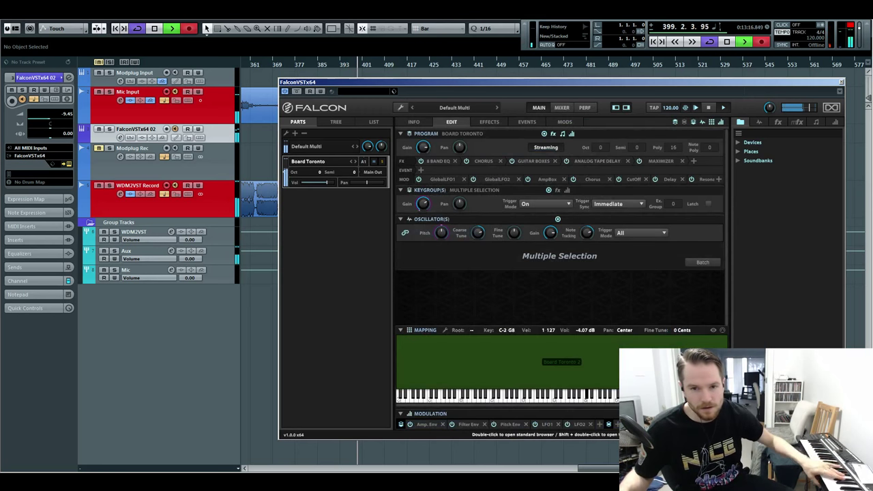
{"action": "left_click", "coordinate": [355, 162]}
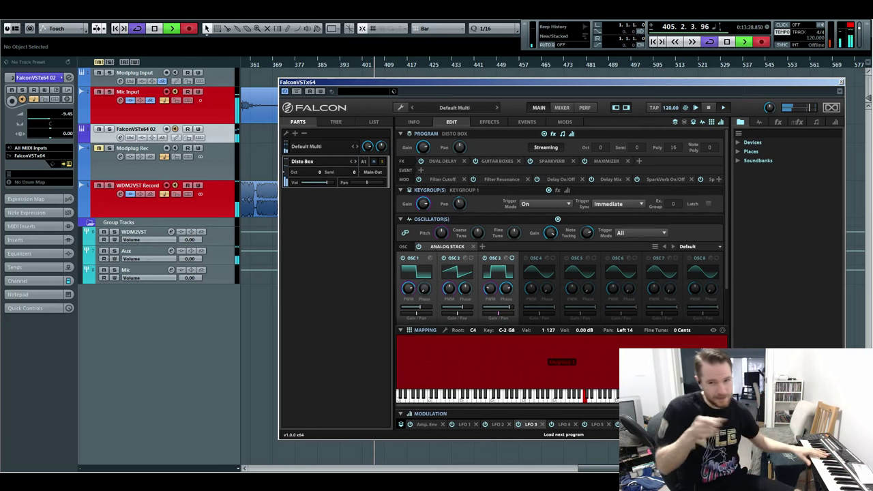
{"action": "left_click", "coordinate": [355, 162]}
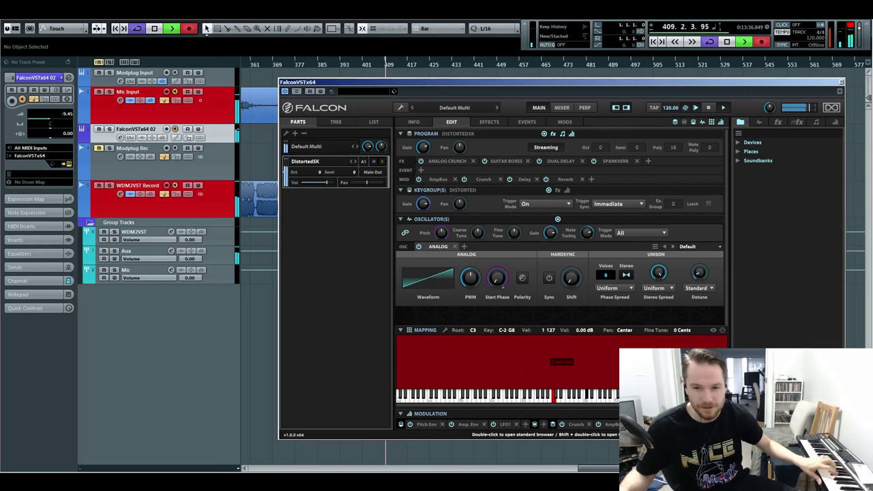
- Load the Distorted preset Doom Metal, and advance to Doom Octaver
{"action": "double_click", "coordinate": [364, 161]}
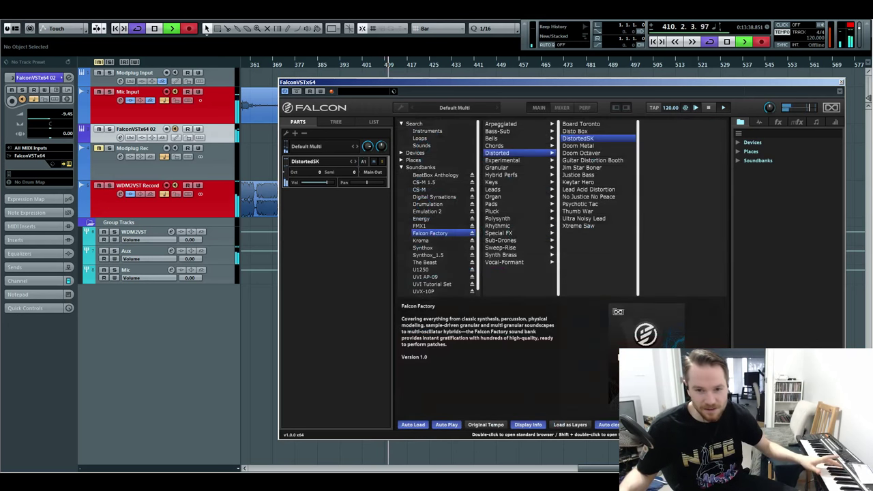
{"action": "double_click", "coordinate": [578, 145]}
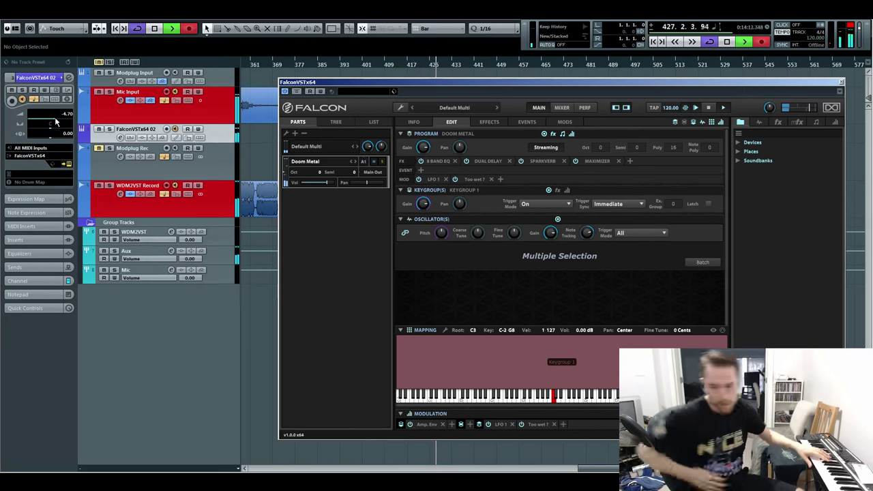
{"action": "left_click", "coordinate": [356, 161]}
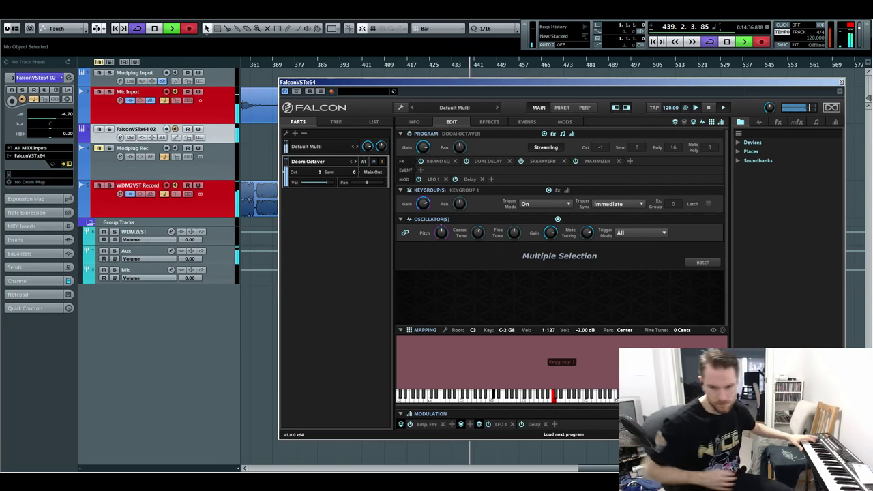
- Load the Ballad Plucker preset from the Keys category and show the settings of its Pluck oscillator
{"action": "double_click", "coordinate": [309, 161]}
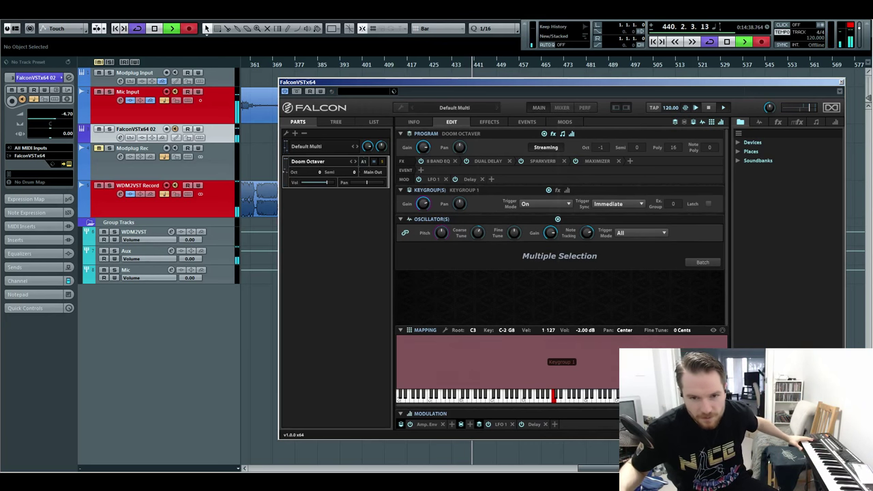
{"action": "left_click", "coordinate": [492, 182]}
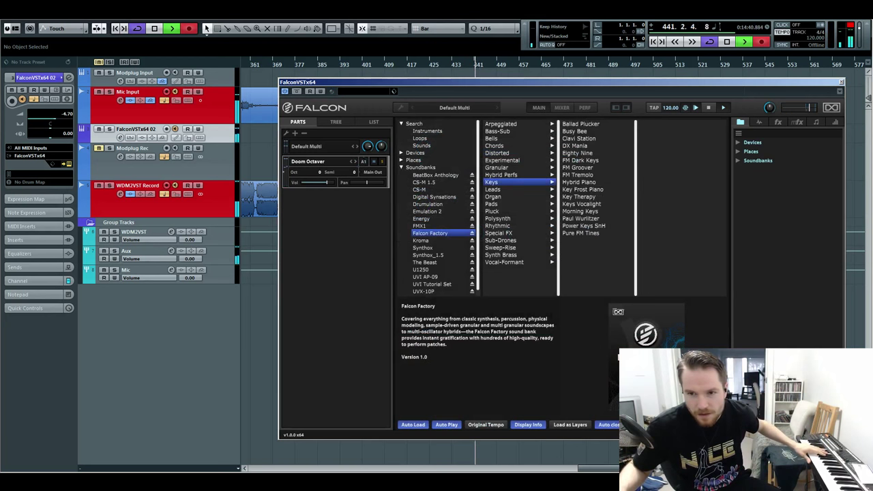
{"action": "double_click", "coordinate": [581, 125]}
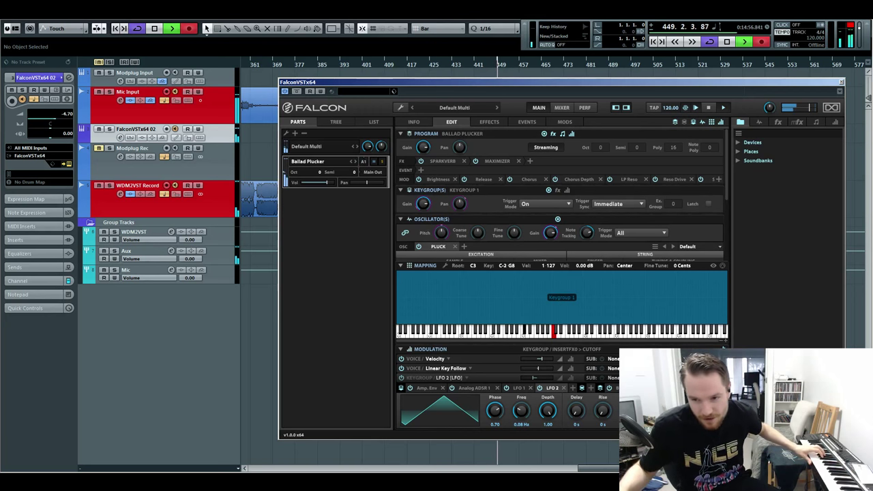
{"action": "scroll", "coordinate": [562, 195], "scroll_direction": "down", "scroll_amount": 7}
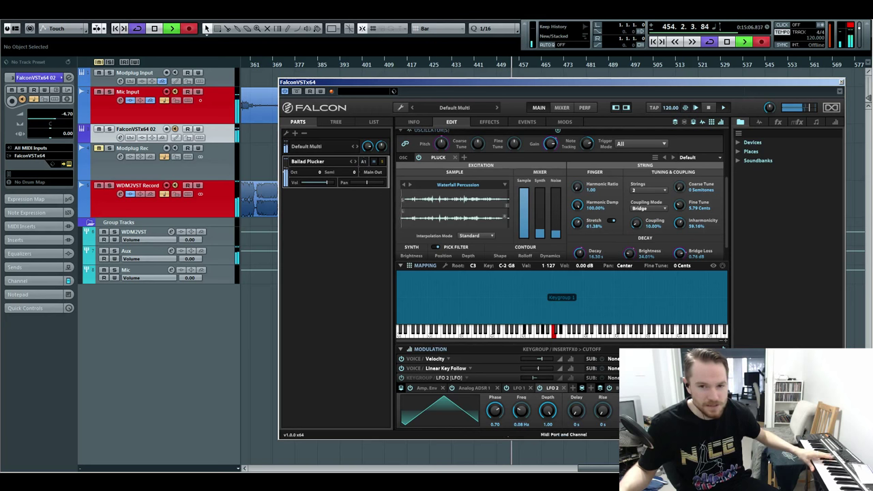
- Load Chinese Violin from the Leads category, and replace it with the Chamalead preset
{"action": "double_click", "coordinate": [308, 162]}
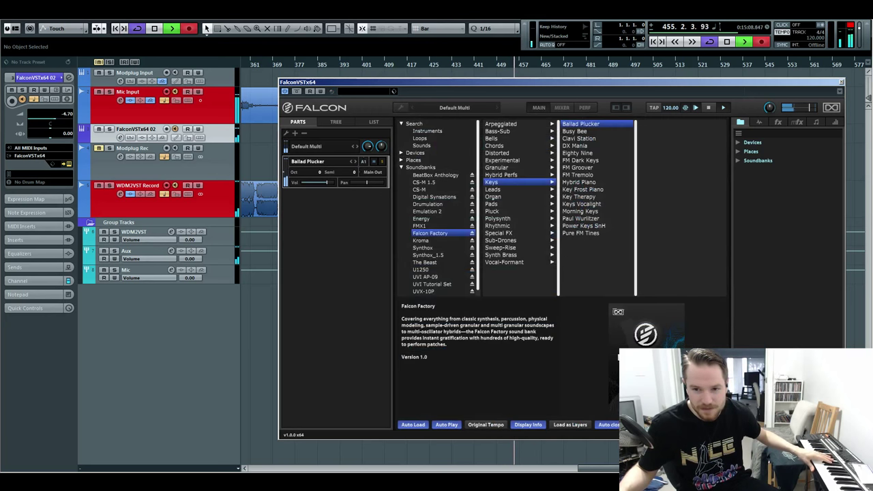
{"action": "left_click", "coordinate": [494, 190]}
{"action": "double_click", "coordinate": [580, 145]}
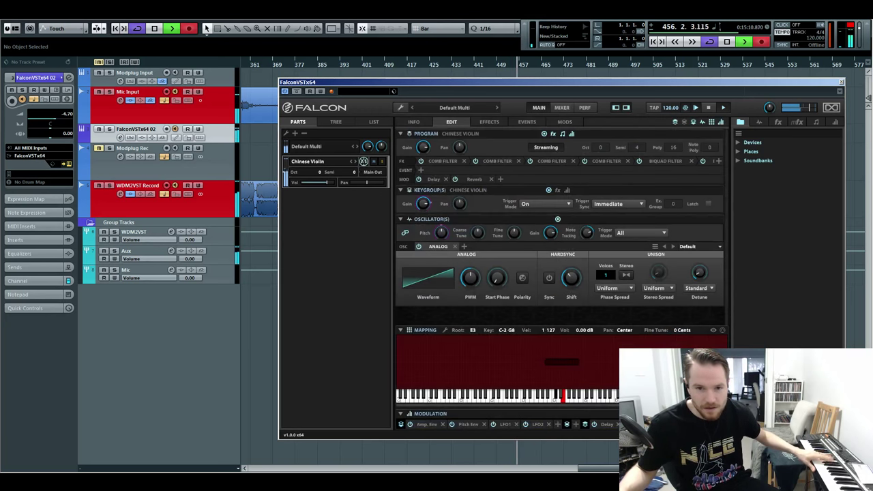
{"action": "double_click", "coordinate": [308, 162]}
{"action": "double_click", "coordinate": [580, 131]}
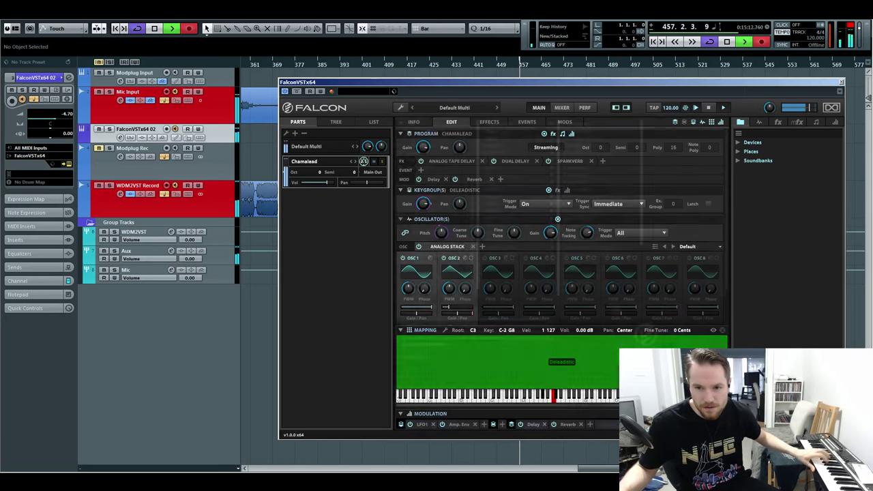
- Load the Leads preset Avicclead, followed by Lead Brass Soft
{"action": "left_click", "coordinate": [364, 161]}
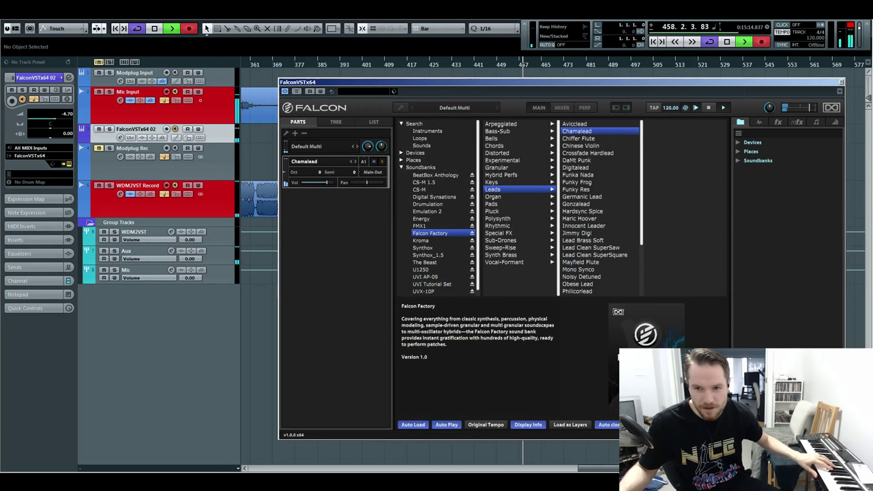
{"action": "key", "text": "Up"}
{"action": "key", "text": "Return"}
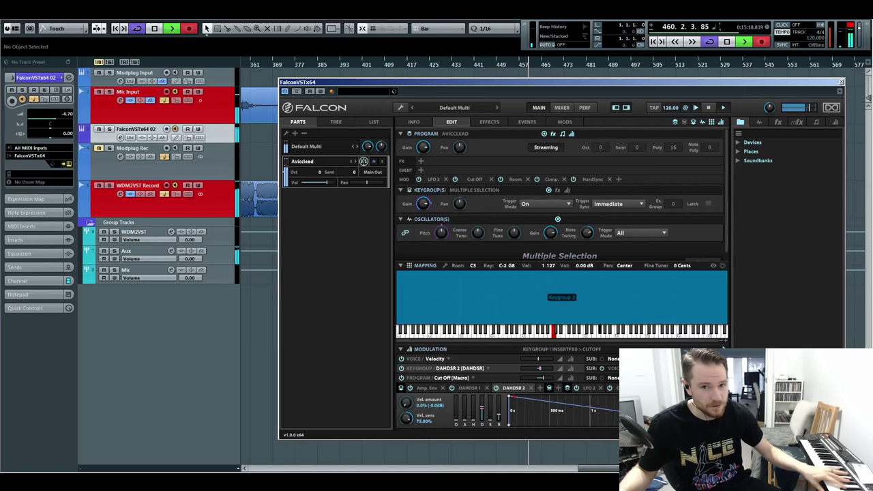
{"action": "left_click", "coordinate": [363, 162]}
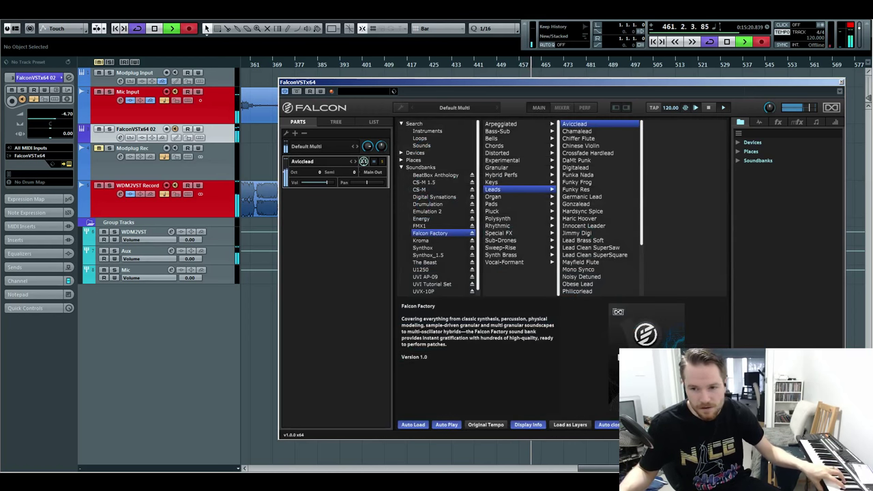
{"action": "left_click", "coordinate": [583, 240]}
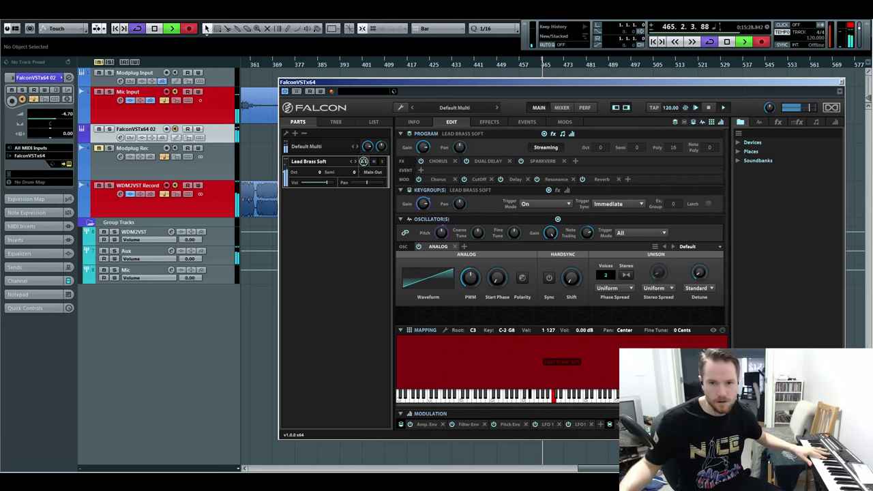
- Load the Leads preset Lead Clean SuperSaw, and advance to Lead Clean SuperSquare
{"action": "left_click", "coordinate": [363, 161]}
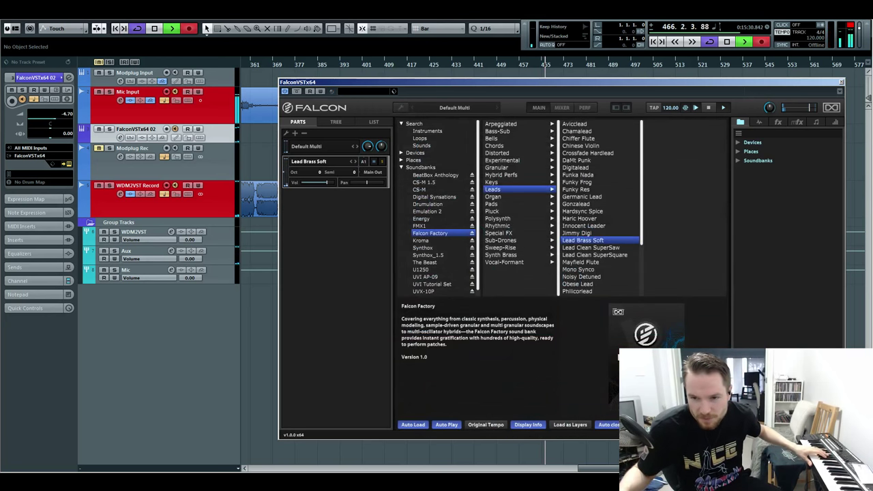
{"action": "double_click", "coordinate": [591, 248]}
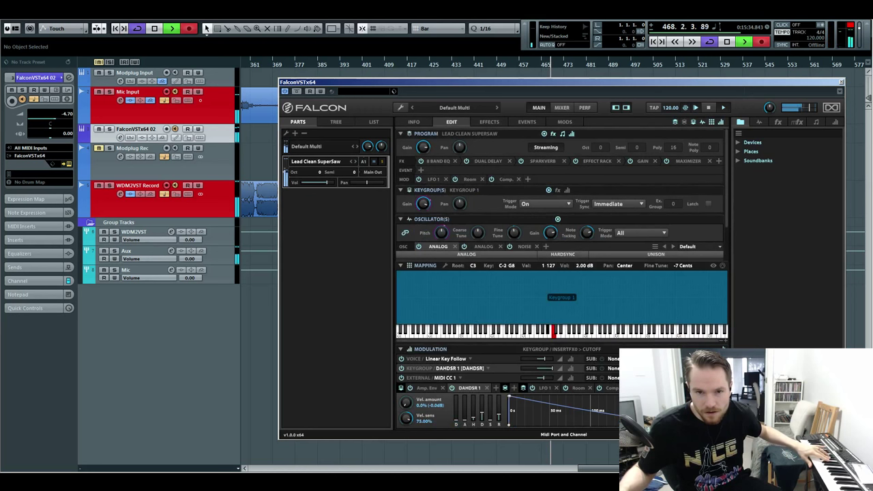
{"action": "left_click", "coordinate": [358, 161]}
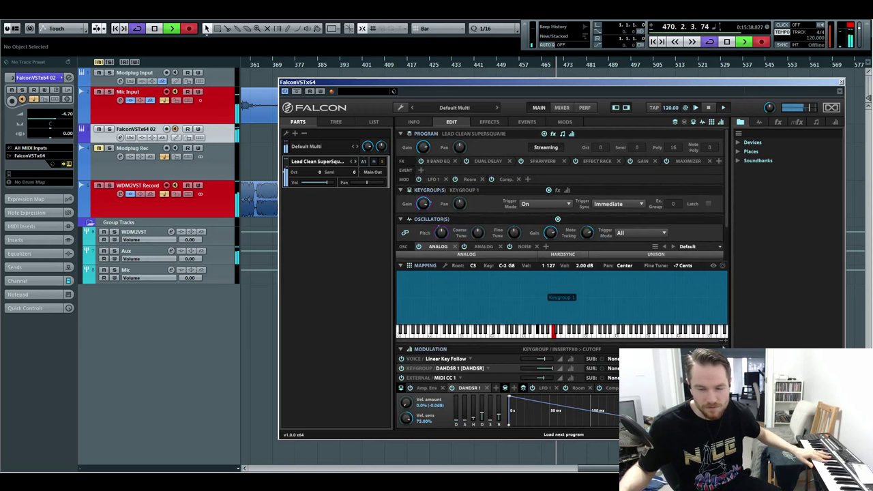
- Load the Leads preset Mayfield Flute to view its FM oscillator, and advance to Mono Synco
{"action": "double_click", "coordinate": [317, 161]}
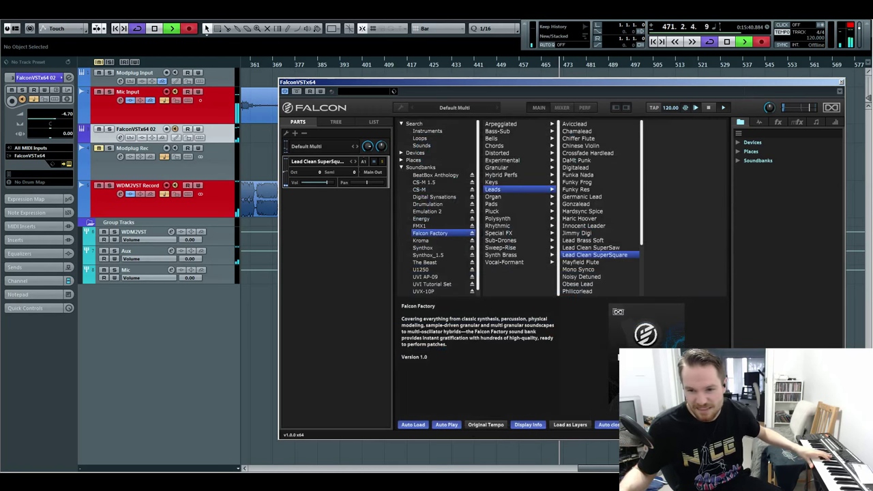
{"action": "key", "text": "Down"}
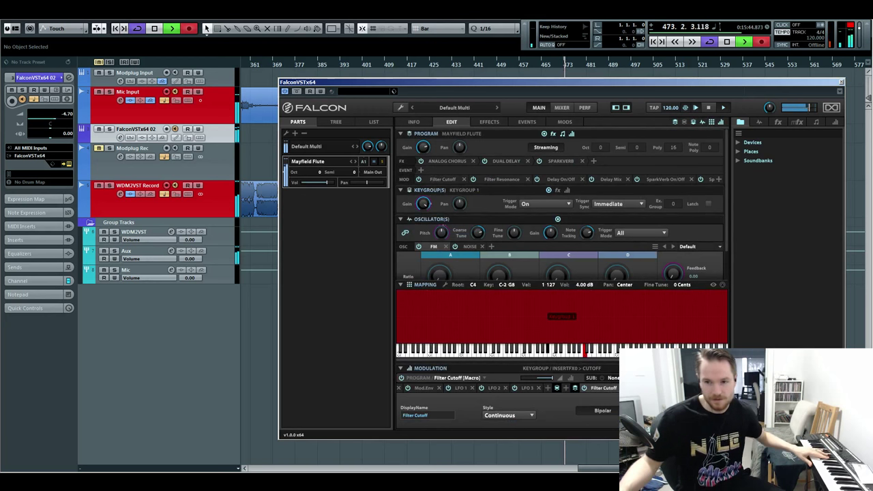
{"action": "scroll", "coordinate": [559, 205], "scroll_direction": "down", "scroll_amount": 2}
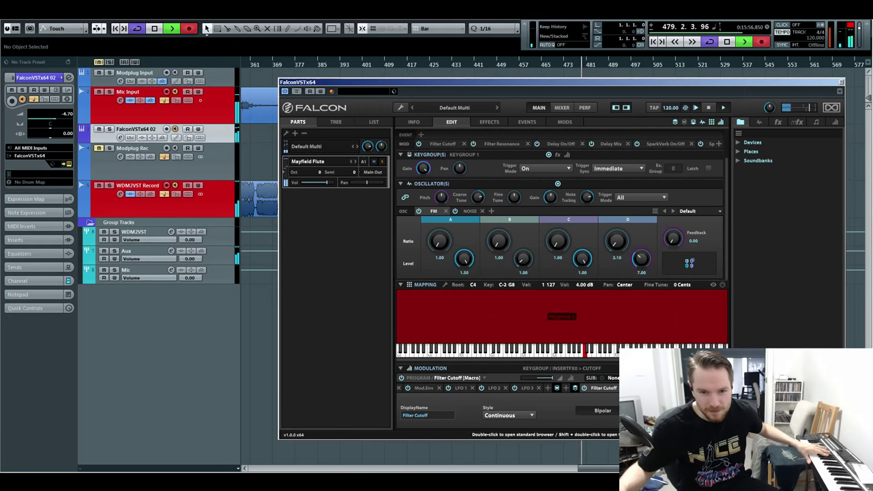
{"action": "left_click", "coordinate": [355, 161]}
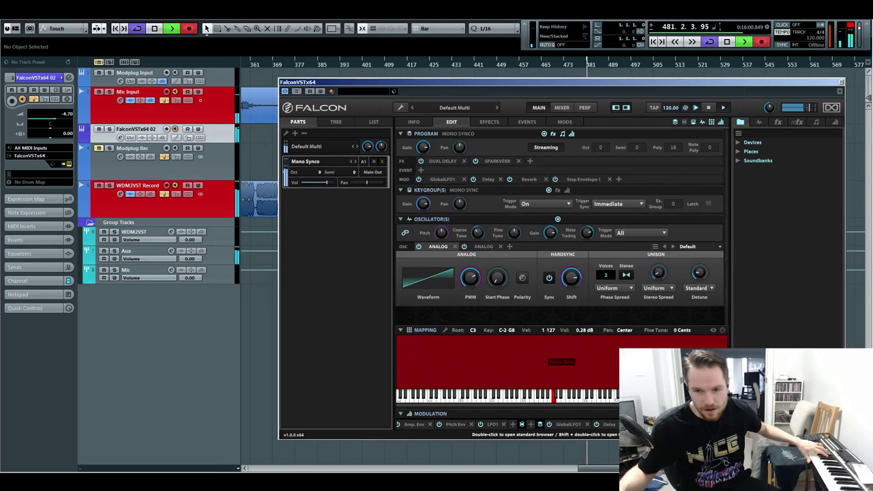
- Load the Asian Plucker preset from the Pluck category
{"action": "left_click", "coordinate": [306, 162]}
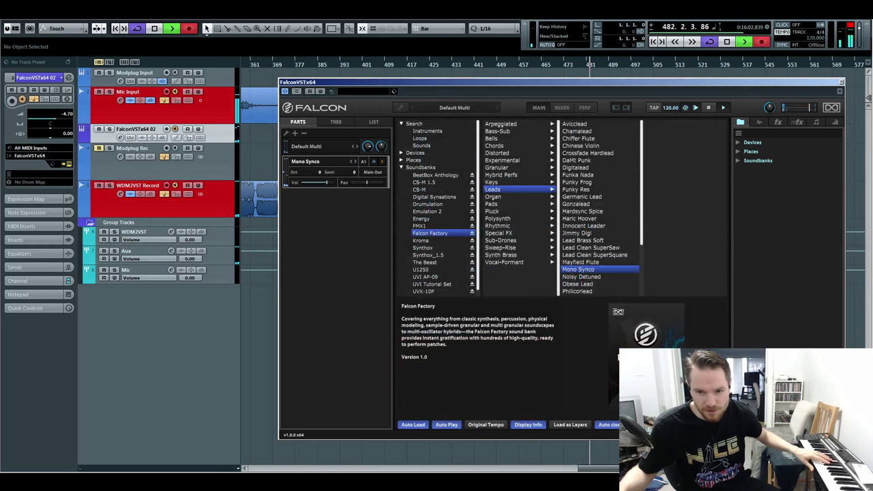
{"action": "left_click", "coordinate": [492, 212]}
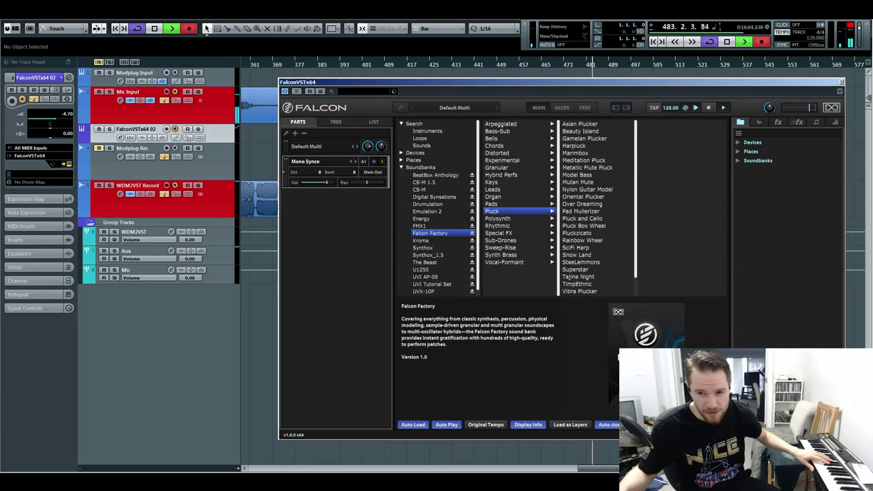
{"action": "left_click", "coordinate": [579, 124]}
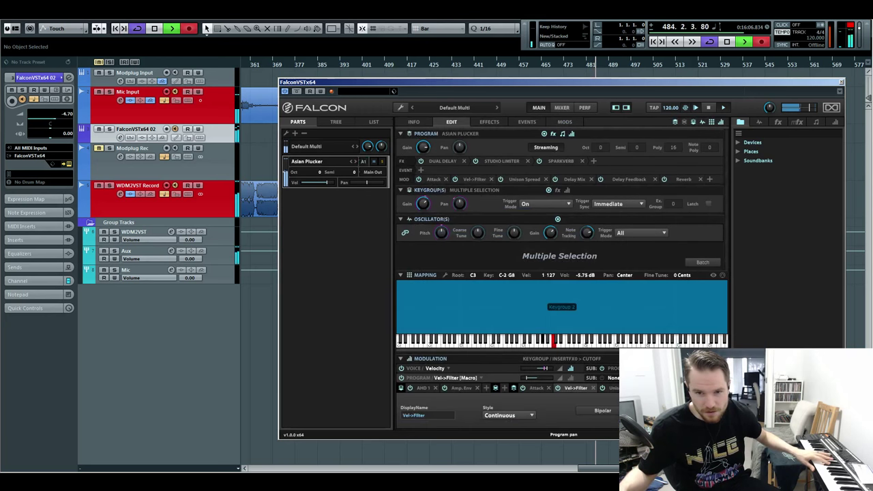
- Load Big Washer from the Polysynth category, and replace it with the Space Pop Corn preset
{"action": "left_click", "coordinate": [307, 162]}
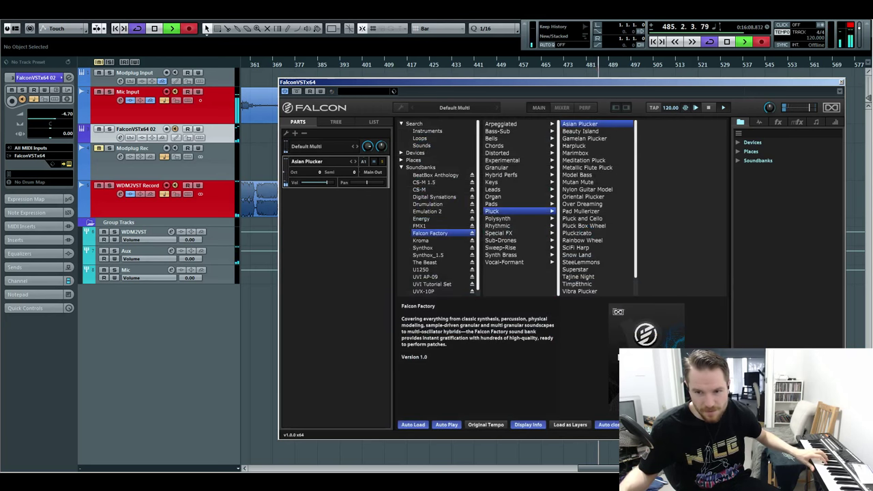
{"action": "left_click", "coordinate": [498, 219]}
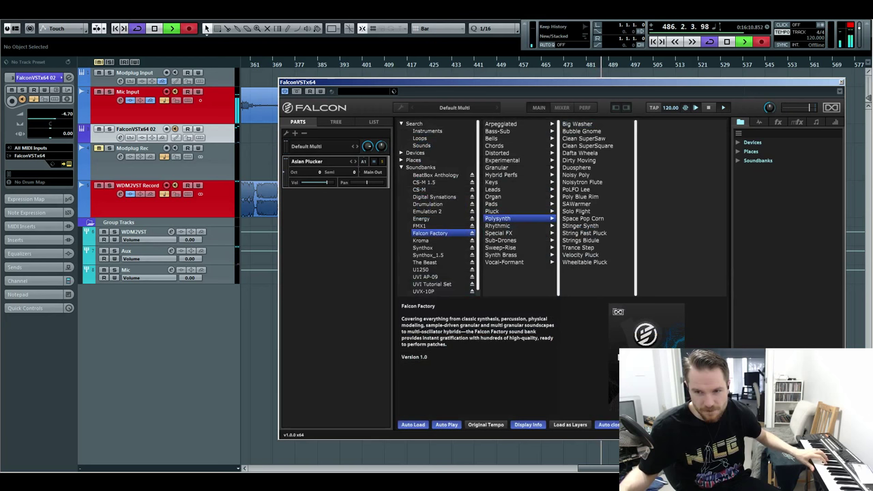
{"action": "left_click", "coordinate": [578, 124]}
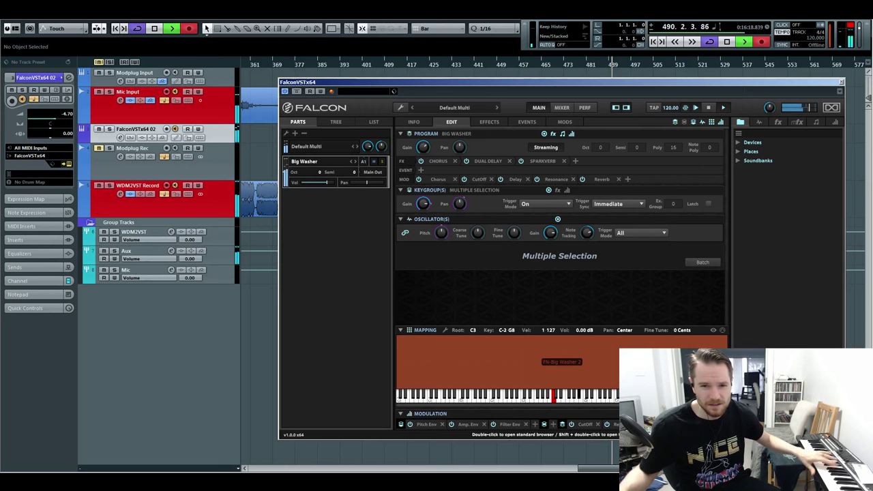
{"action": "double_click", "coordinate": [361, 161]}
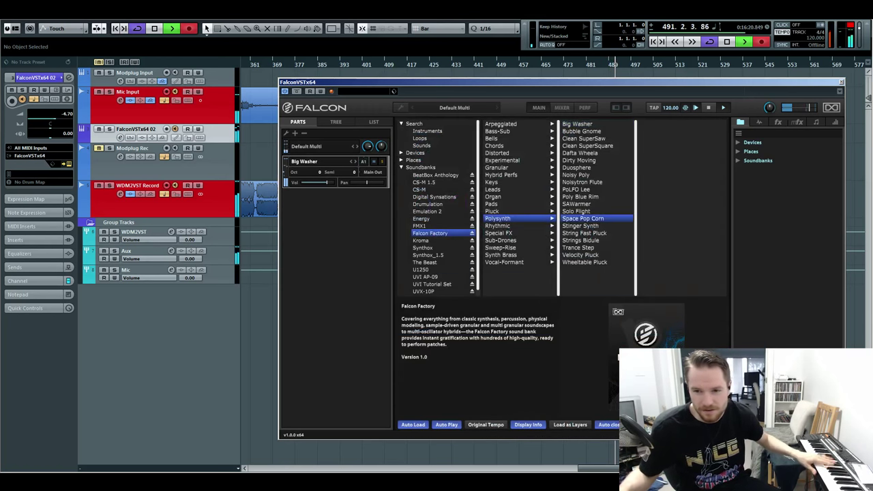
{"action": "left_click", "coordinate": [364, 162]}
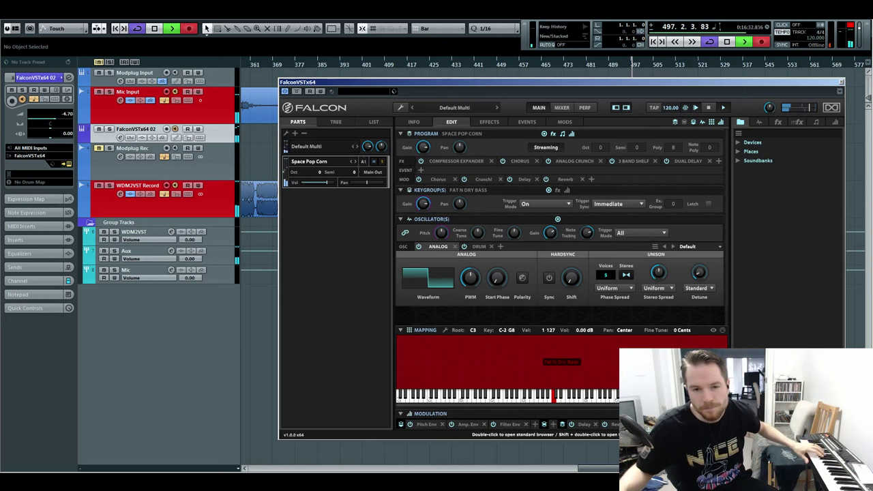
- Load the Nasal Pad preset from the Sweep-Rise category of the Falcon Factory soundbank
{"action": "double_click", "coordinate": [310, 162]}
{"action": "left_click", "coordinate": [500, 248]}
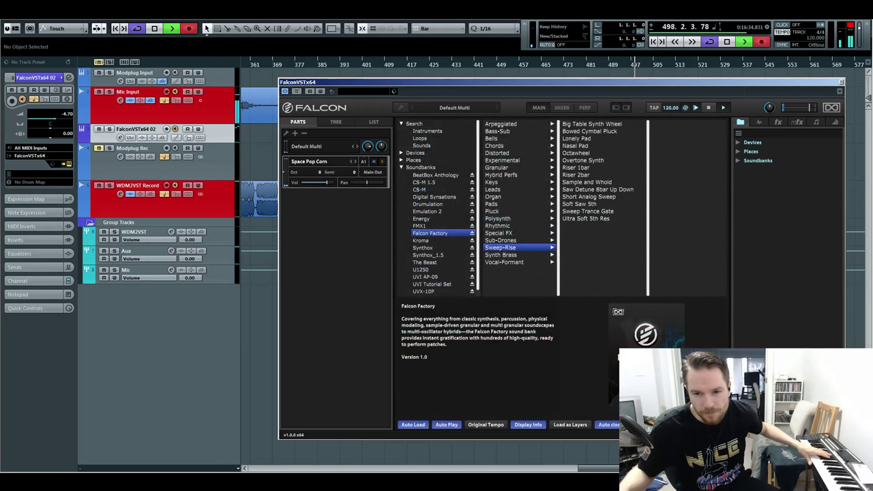
{"action": "double_click", "coordinate": [575, 146]}
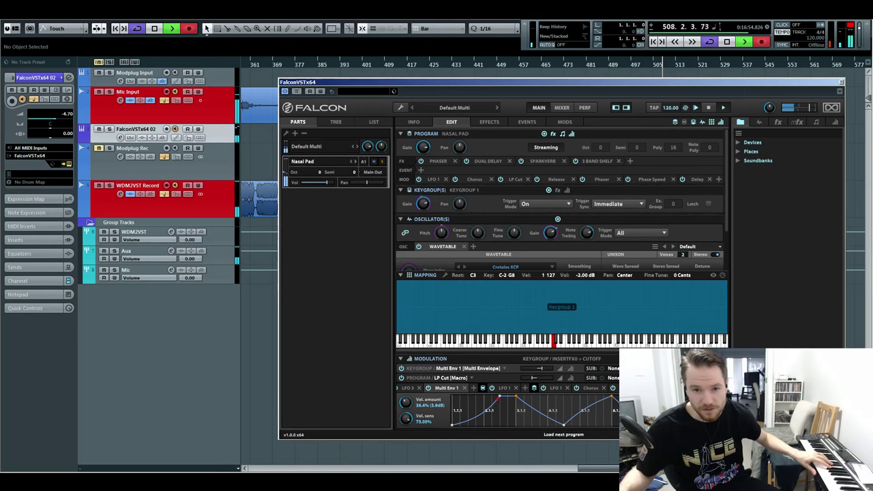
- Advance through the Sweep-Rise presets Octawheel, viewing its wavetable oscillator, and Overtone Synth to reach Riser 1bar
{"action": "left_click", "coordinate": [356, 162]}
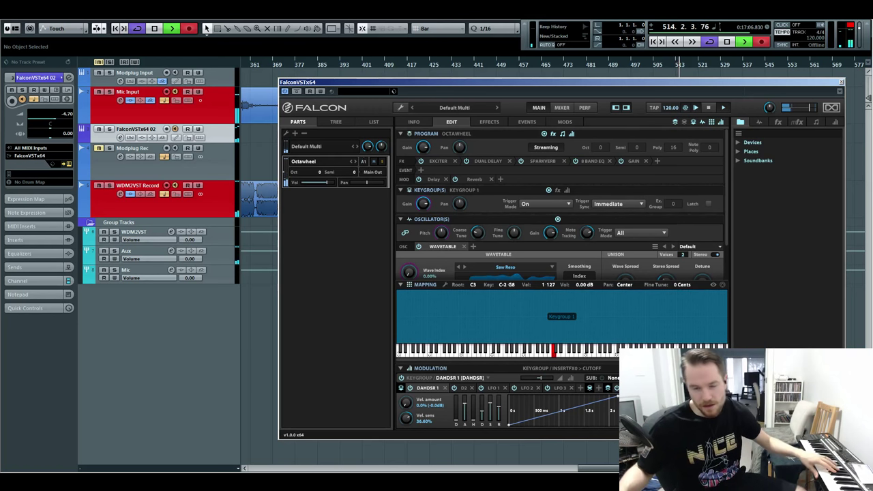
{"action": "scroll", "coordinate": [562, 208], "scroll_direction": "down", "scroll_amount": 4}
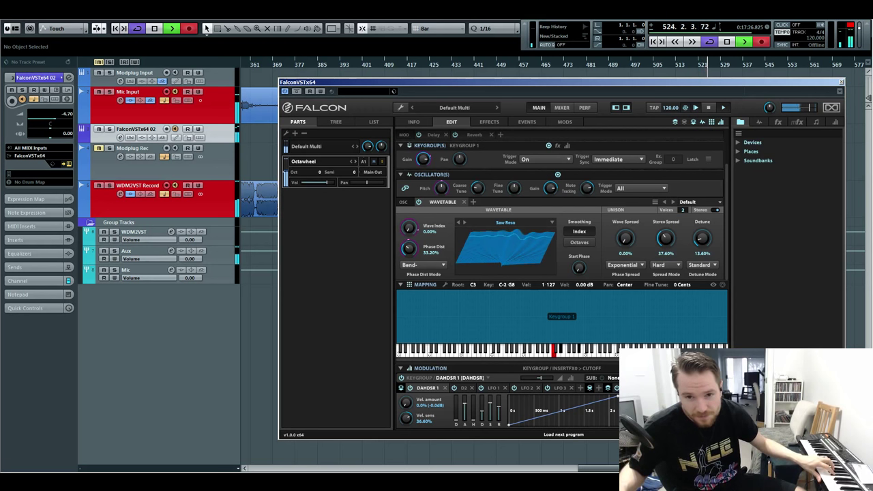
{"action": "left_click", "coordinate": [356, 162]}
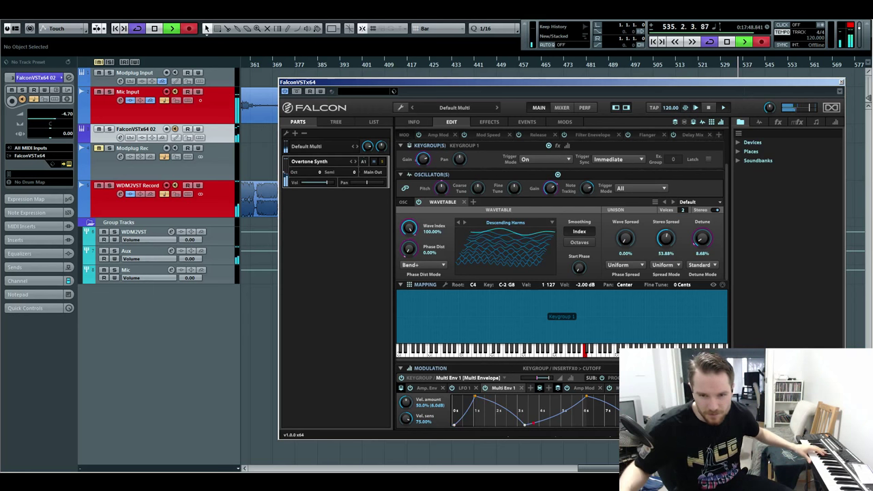
{"action": "left_click", "coordinate": [356, 162]}
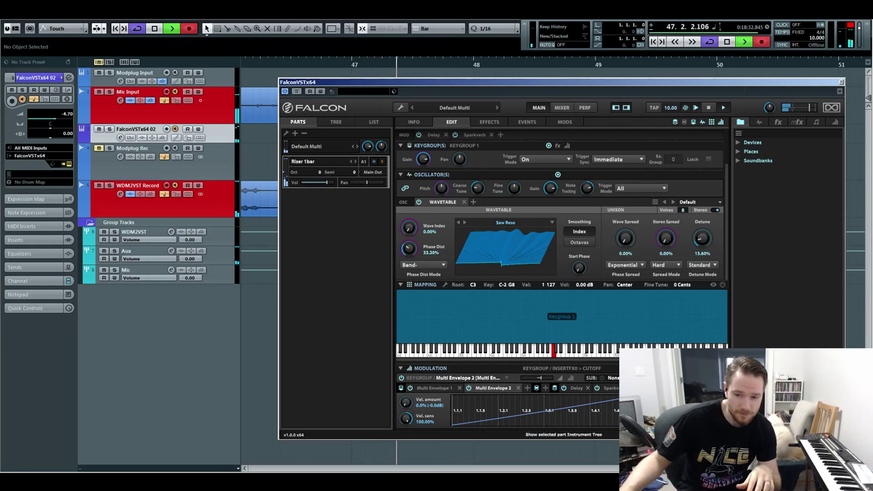
- Expand the Places and Soundbanks entries in the side browser to show their folders and installed soundbanks
{"action": "left_click", "coordinate": [751, 152]}
{"action": "left_click", "coordinate": [758, 161]}
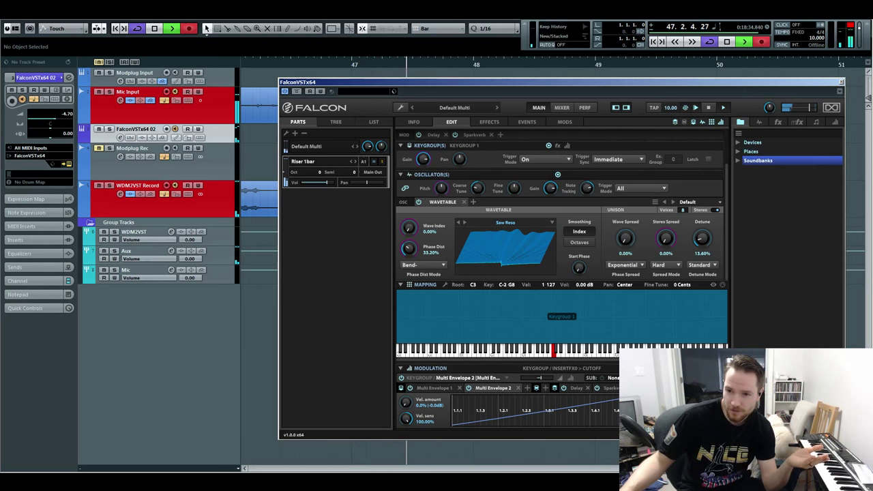
{"action": "left_click", "coordinate": [738, 151]}
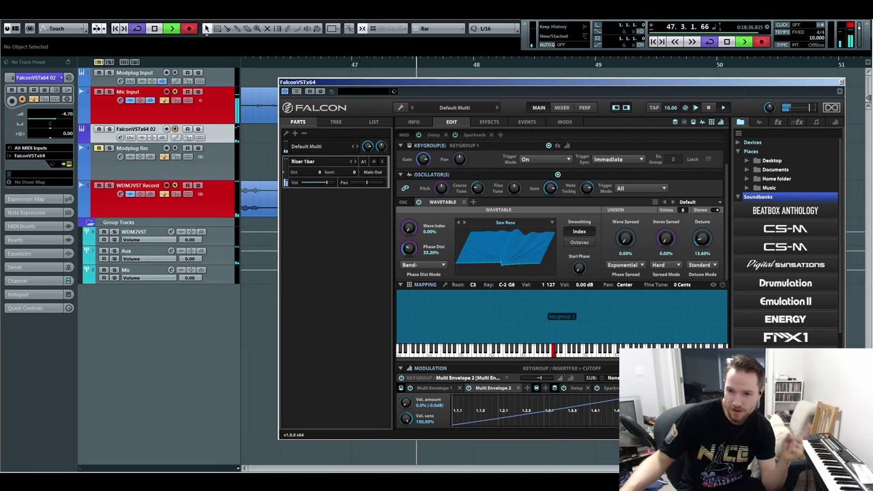